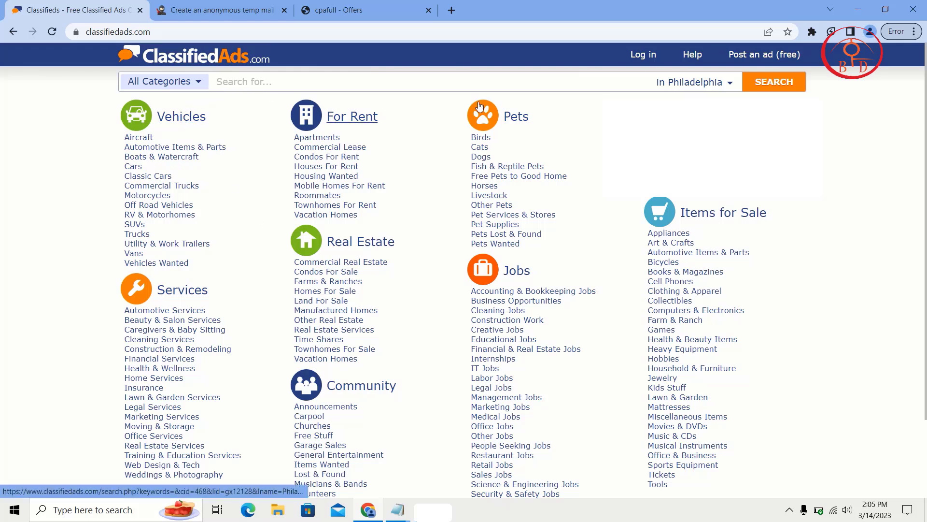
From the location chooser, open the Philadelphia Automotive Services listings under Services
click(691, 84)
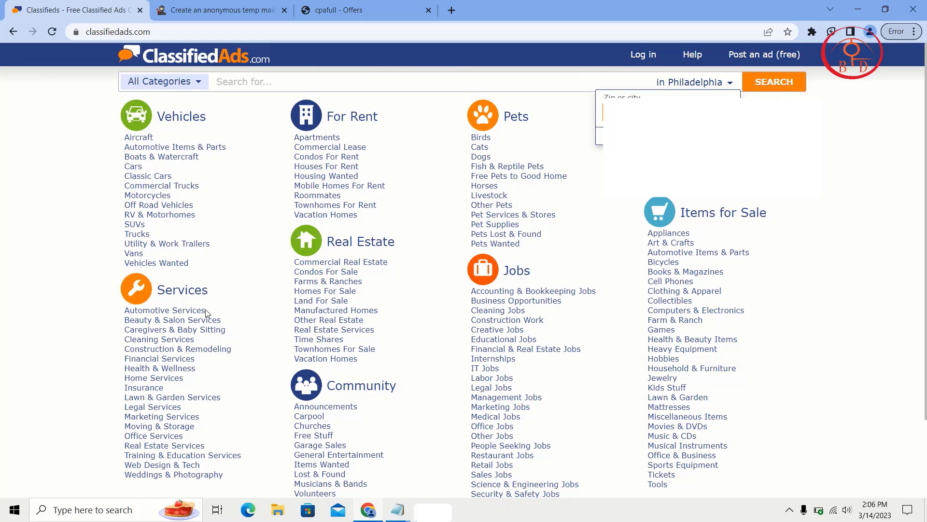
scroll(206, 313, down, 2)
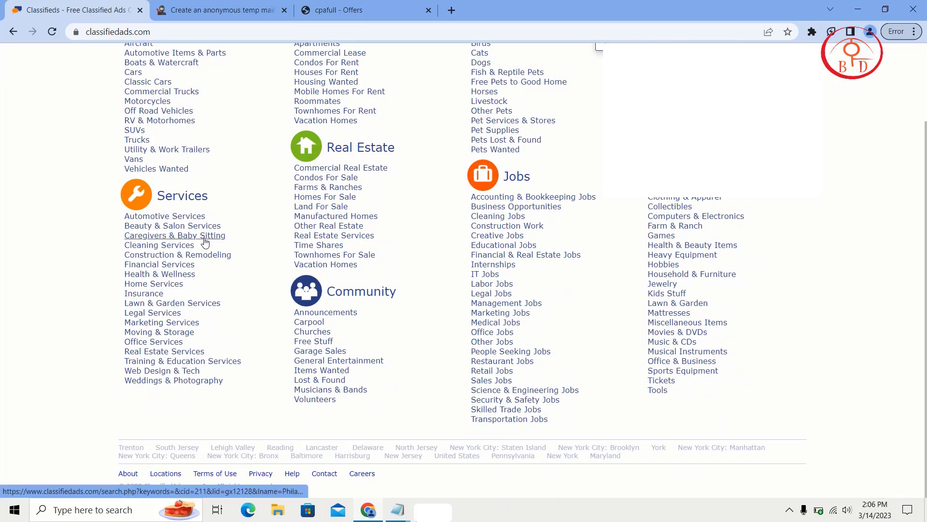
click(184, 222)
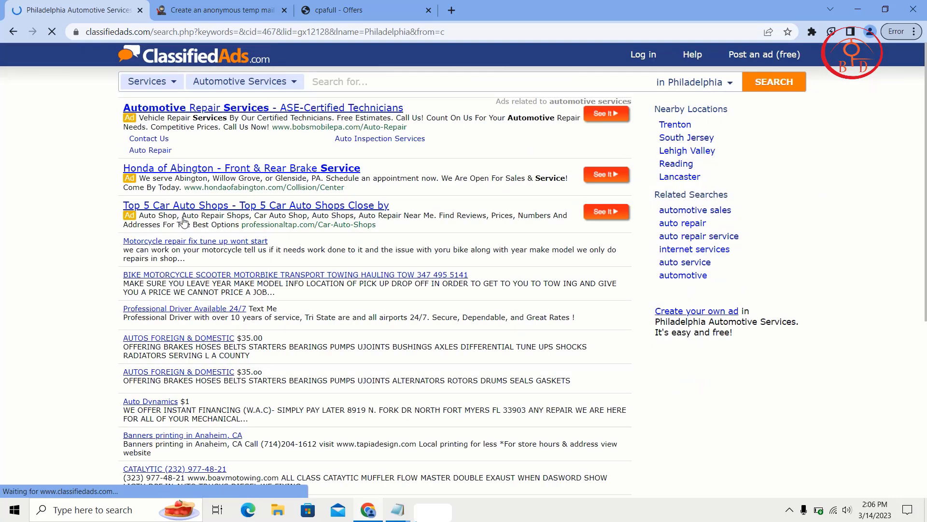
scroll(184, 221, down, 6)
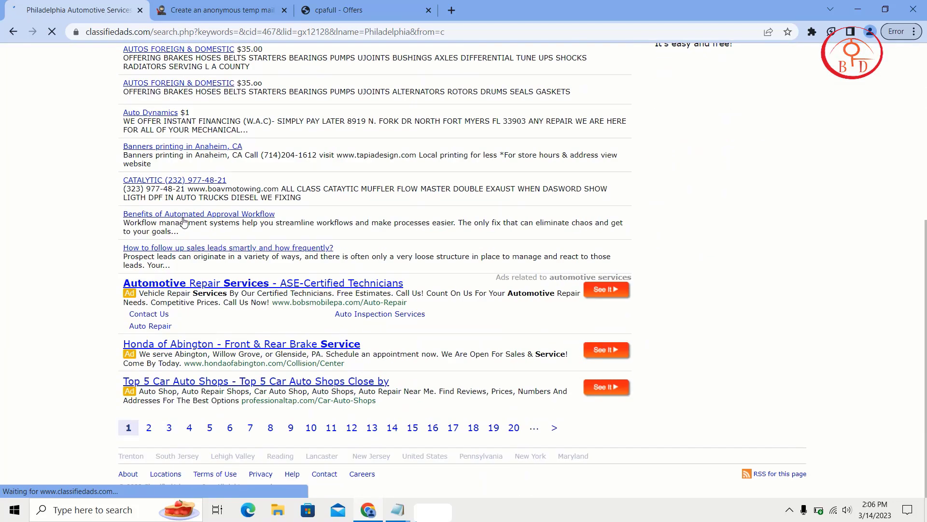
scroll(184, 222, up, 6)
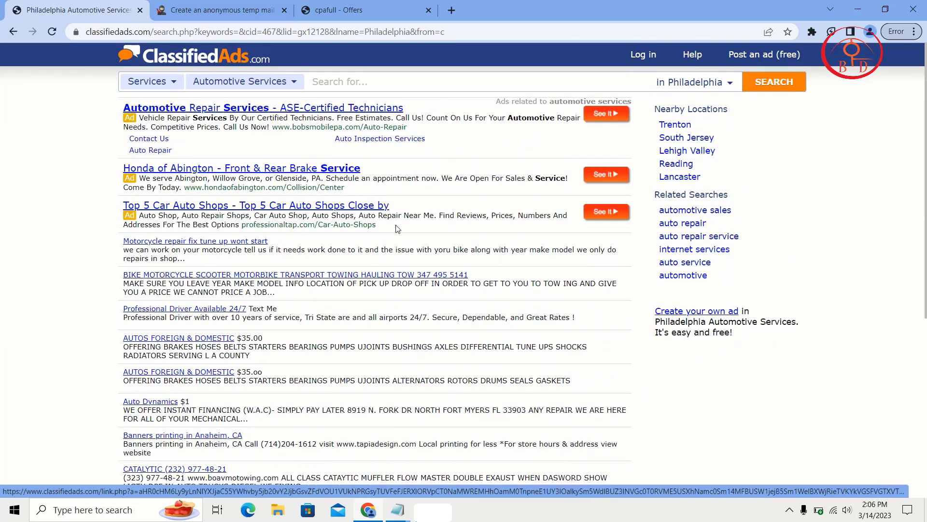
In a new tab, search Google for srhostbd and open the SRHOSTBD site
click(451, 10)
click(448, 33)
text(srhostbd)
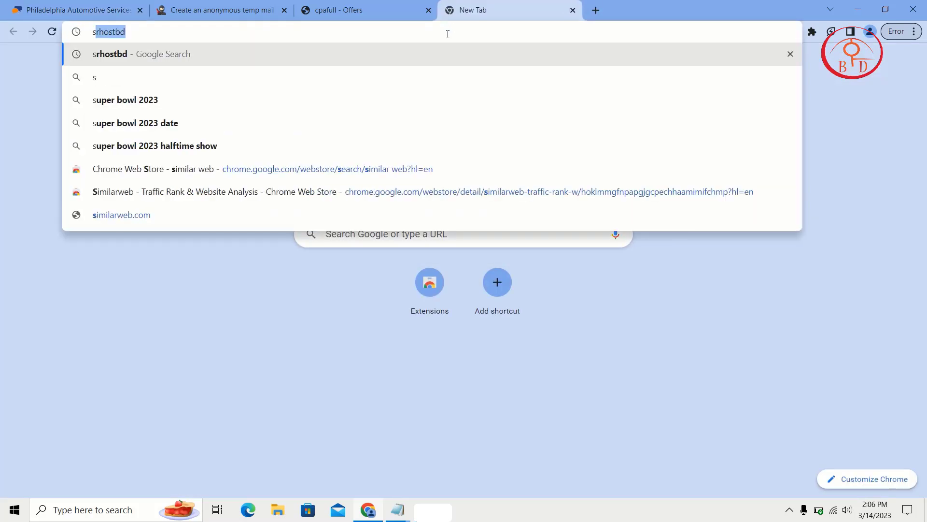
key(Return)
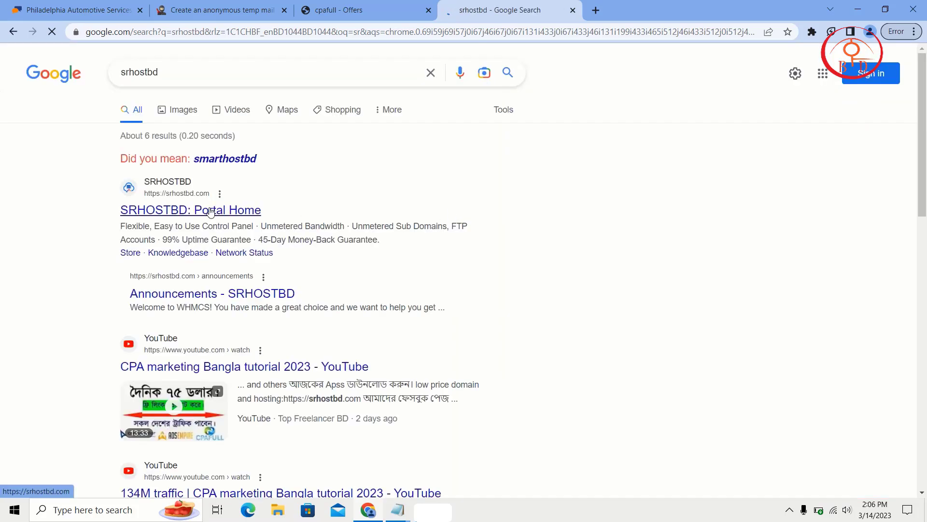
click(211, 212)
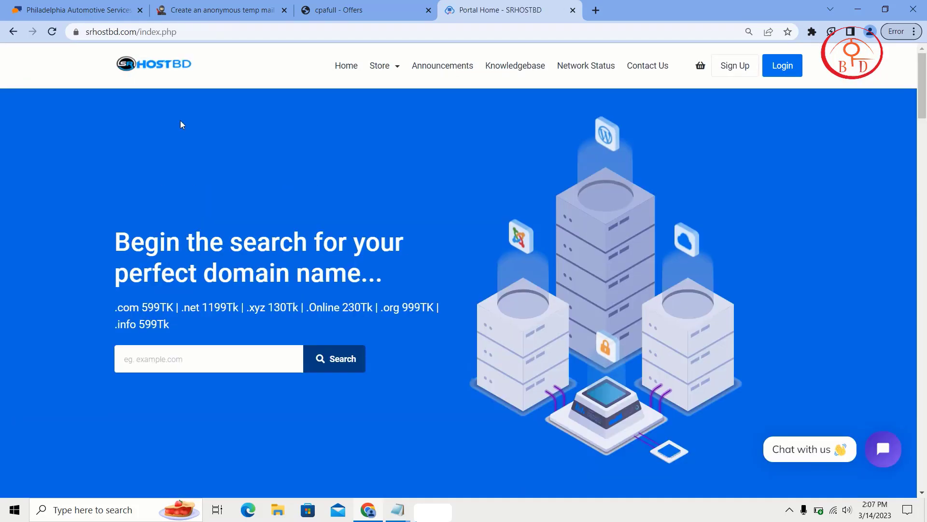
View SRHOSTBD's Buy A Domain page, then the Store's Basic Package hosting plans, and return to the classifieds
scroll(181, 125, down, 1)
scroll(181, 124, down, 8)
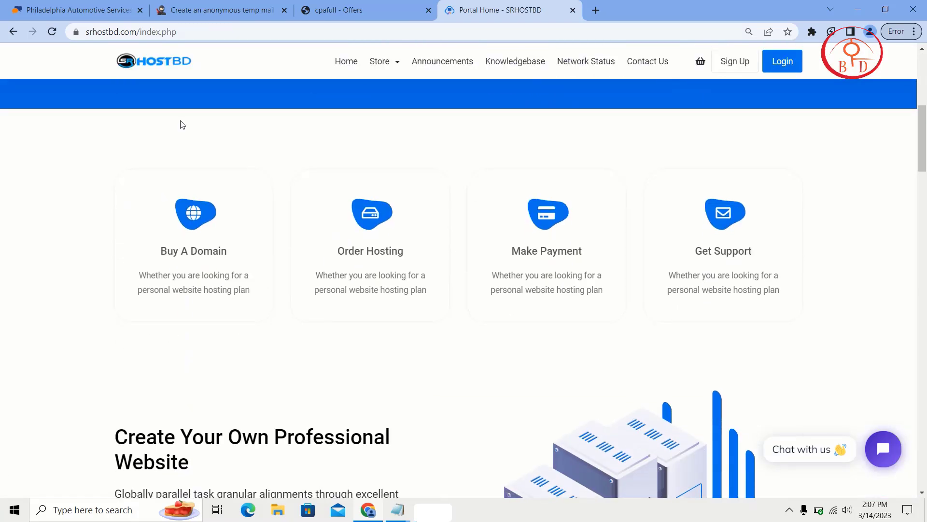
click(238, 274)
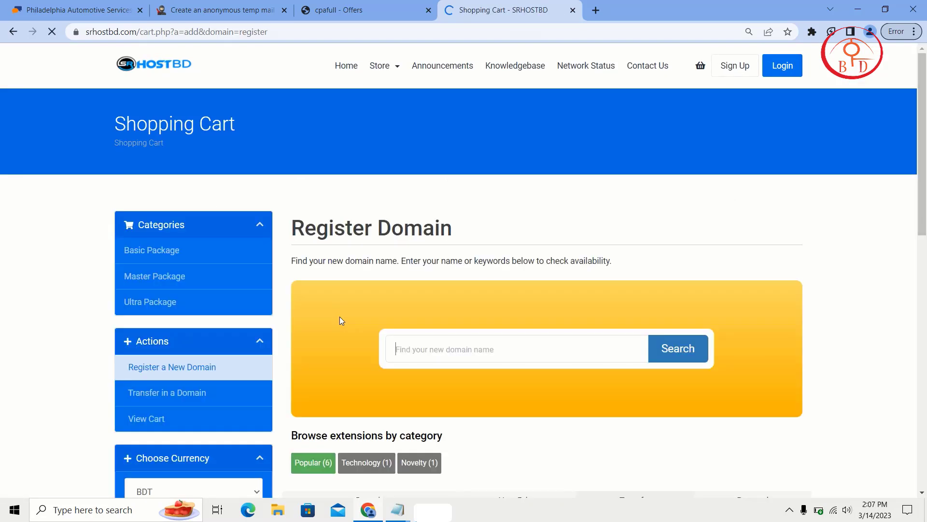
scroll(340, 317, down, 8)
scroll(340, 317, up, 4)
scroll(340, 317, up, 5)
click(380, 67)
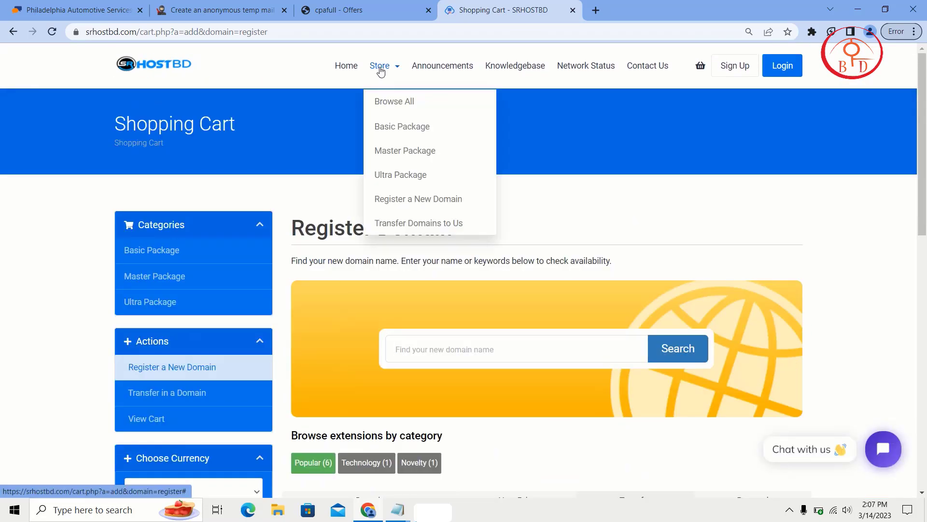
click(423, 139)
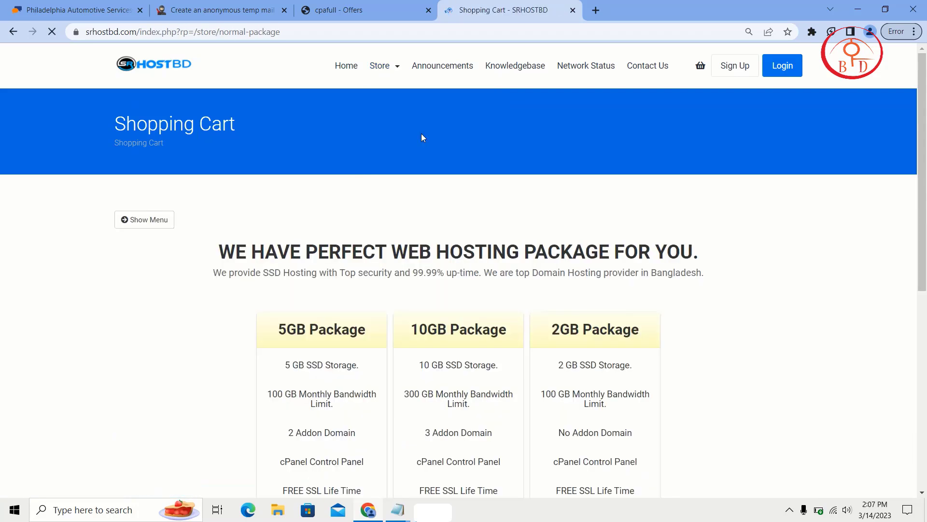
scroll(421, 134, down, 1)
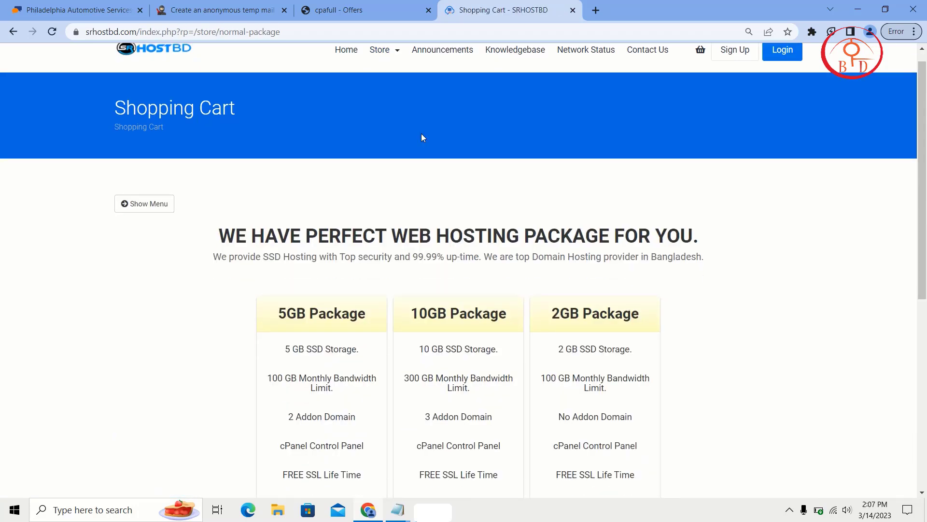
scroll(421, 134, up, 1)
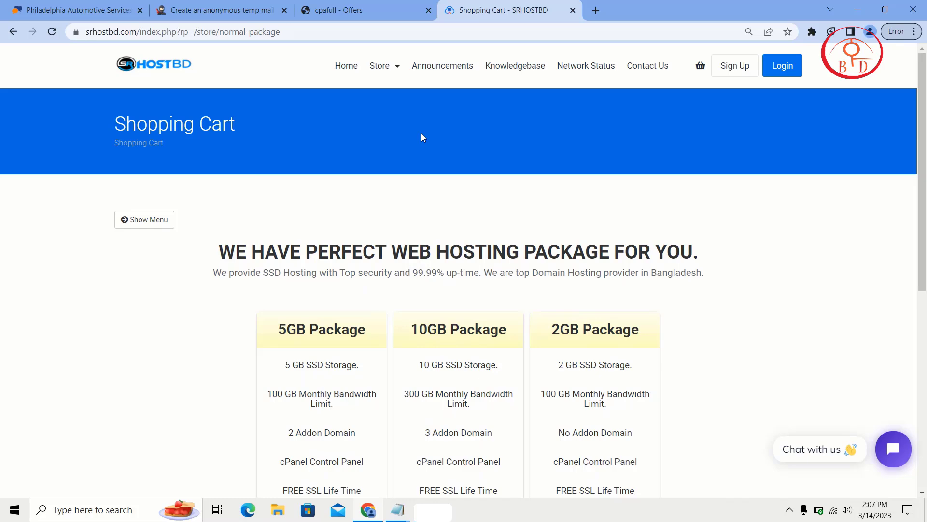
click(105, 4)
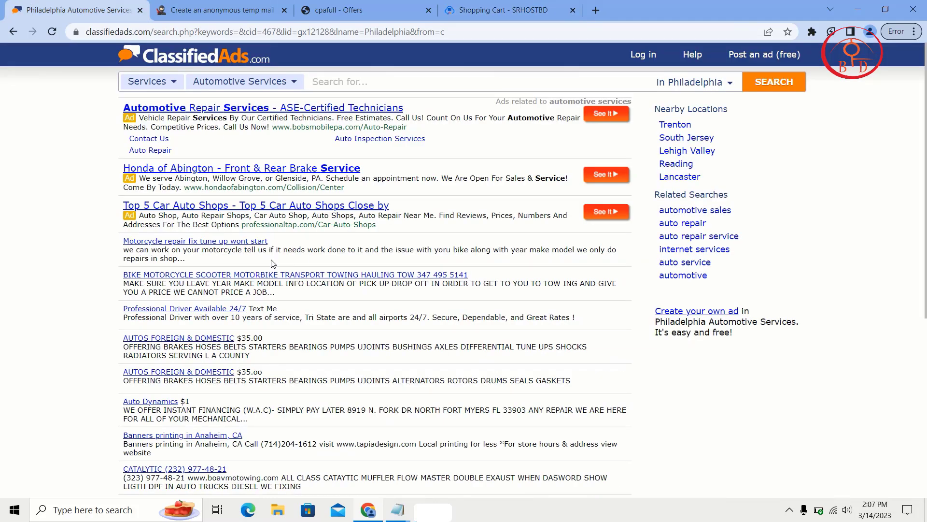
Search the classifieds for 'iphone'
scroll(271, 264, down, 6)
scroll(271, 264, up, 6)
click(477, 81)
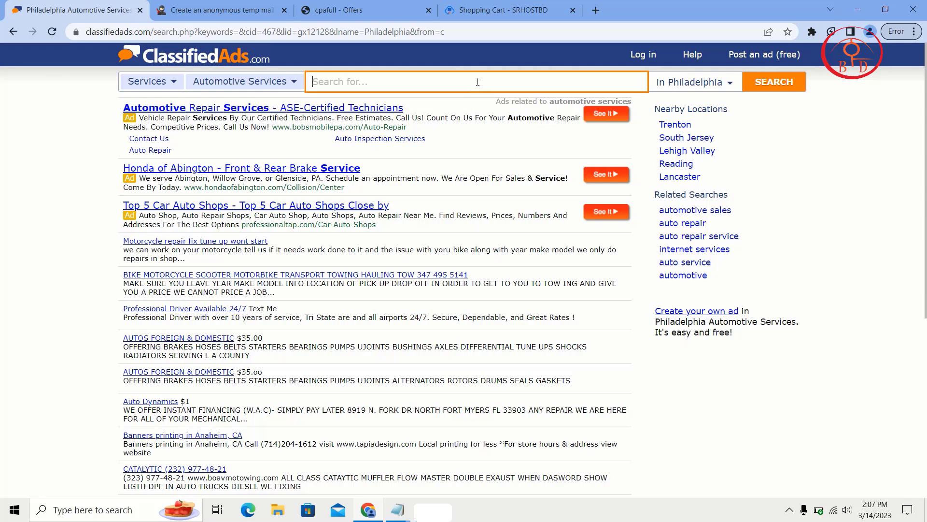
text(iphone)
key(Return)
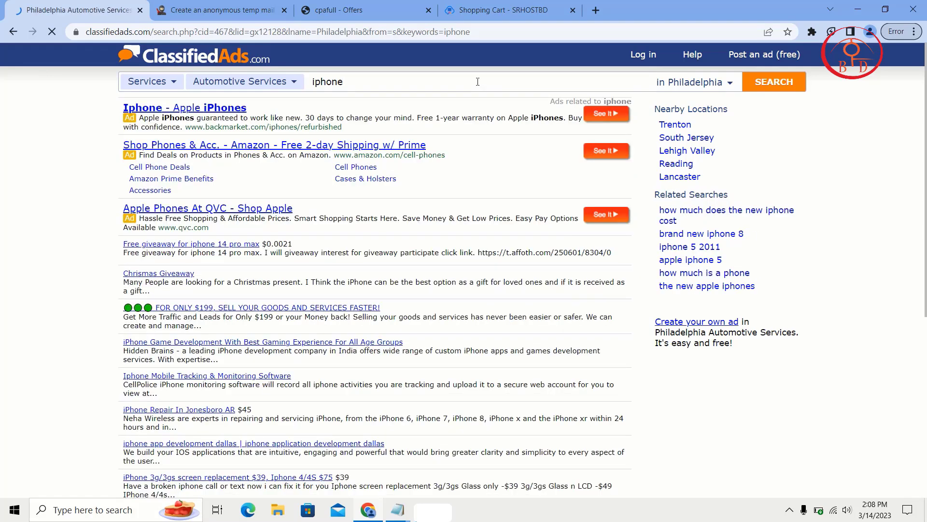
Open the $45 iPhone Repair In Jonesboro AR ad and follow its more-info link
scroll(387, 193, down, 3)
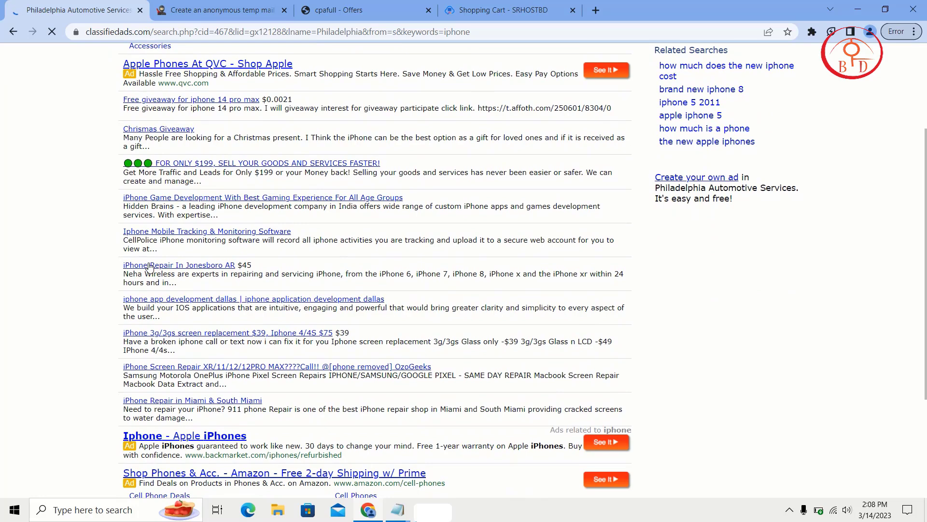
click(223, 265)
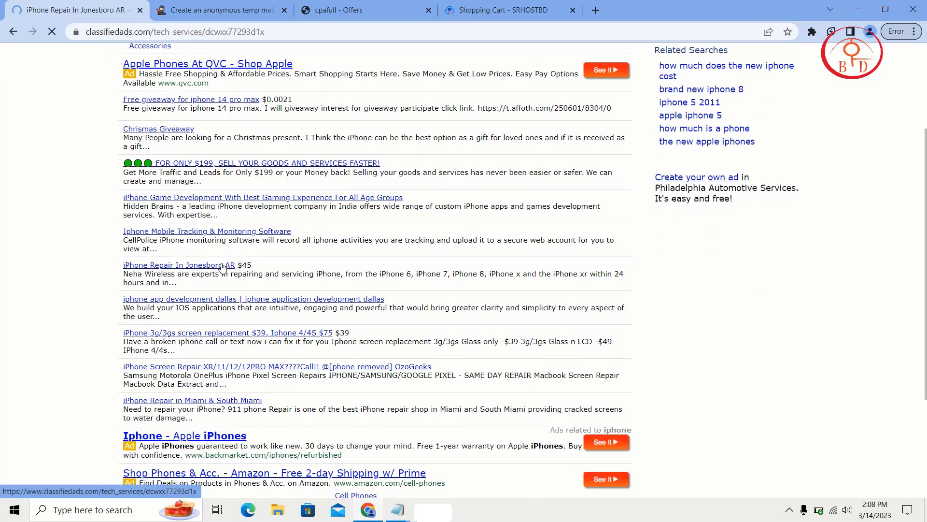
scroll(222, 268, down, 2)
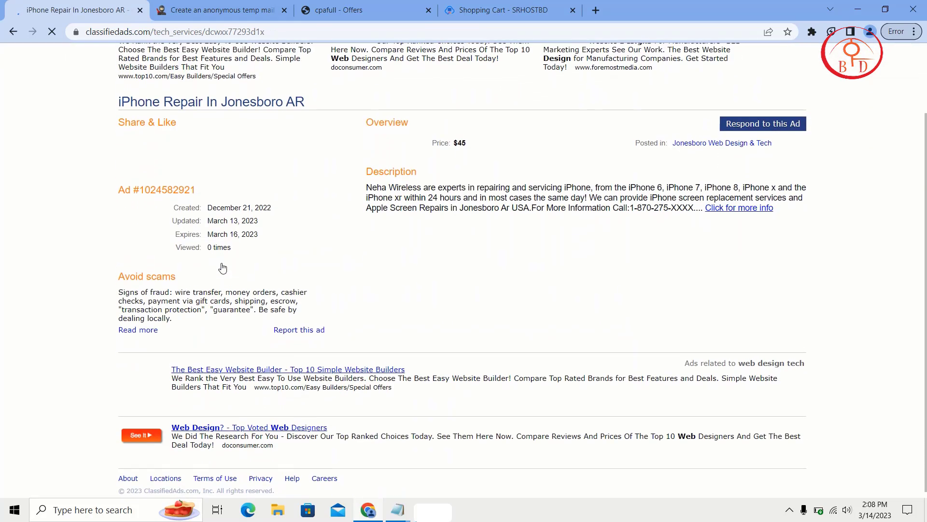
scroll(222, 268, up, 2)
scroll(223, 268, left, 2)
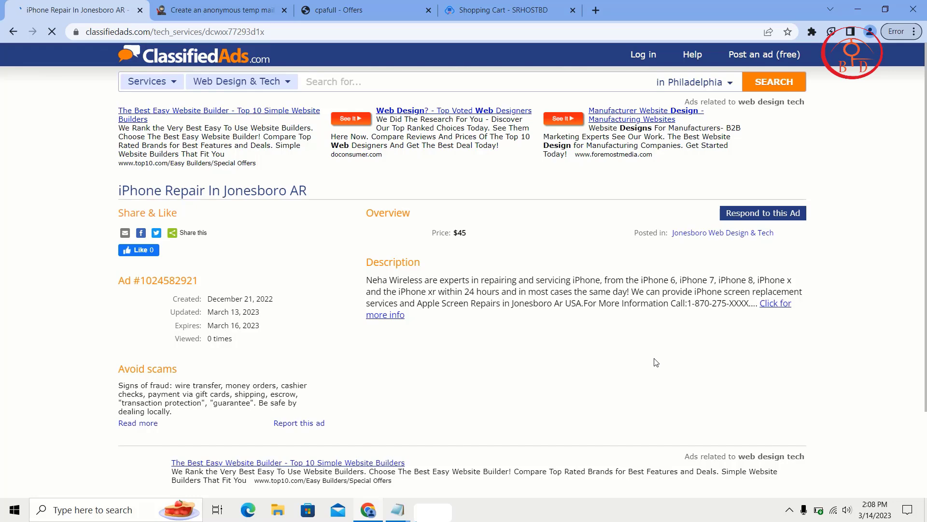
click(775, 303)
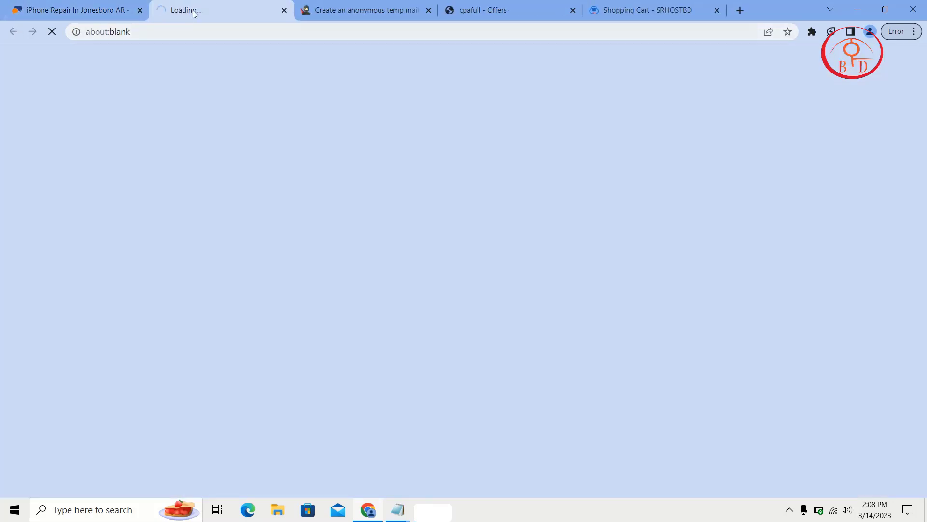
Look over the Oodle copy of the Jonesboro listing, then return to the ClassifiedAds page
click(91, 9)
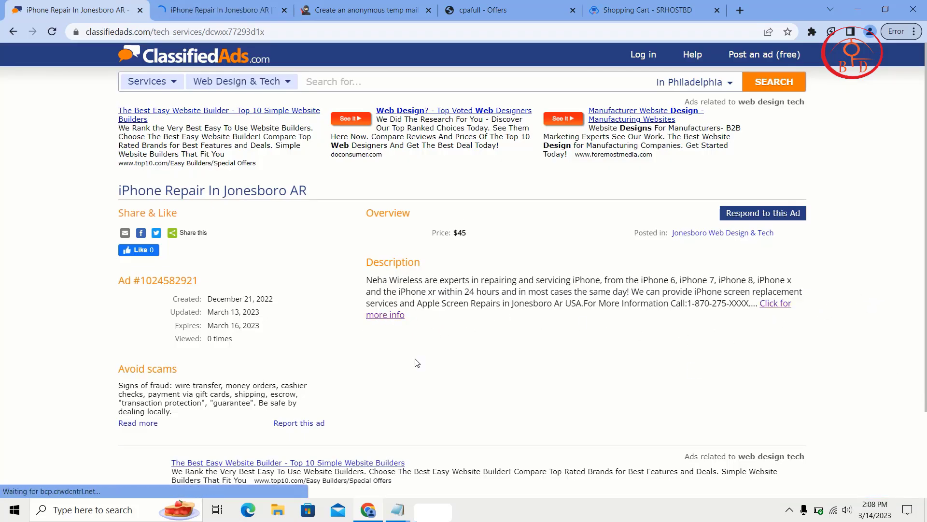
click(230, 5)
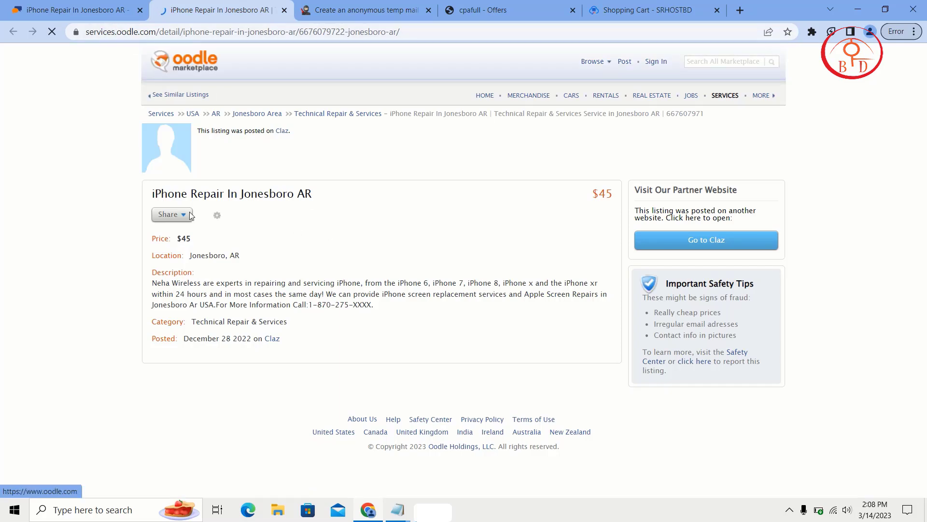
click(267, 338)
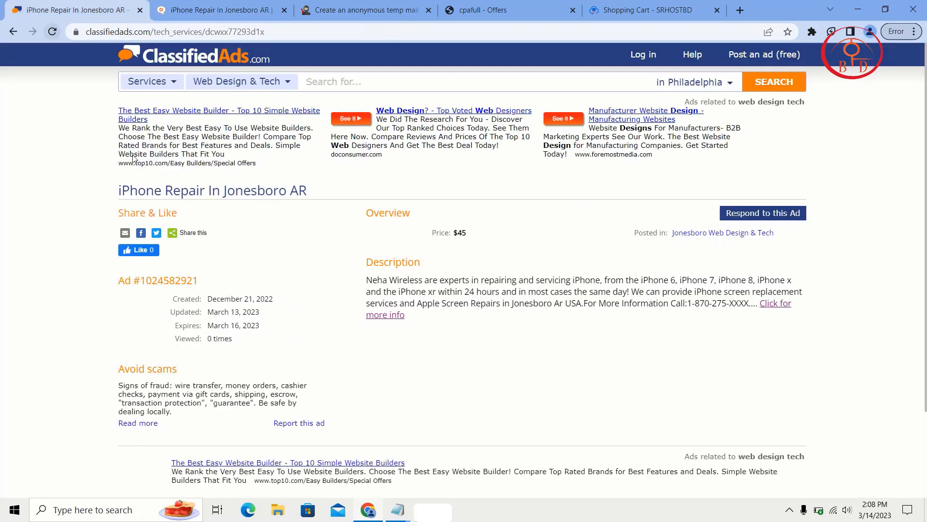
scroll(3, 53, down, 3)
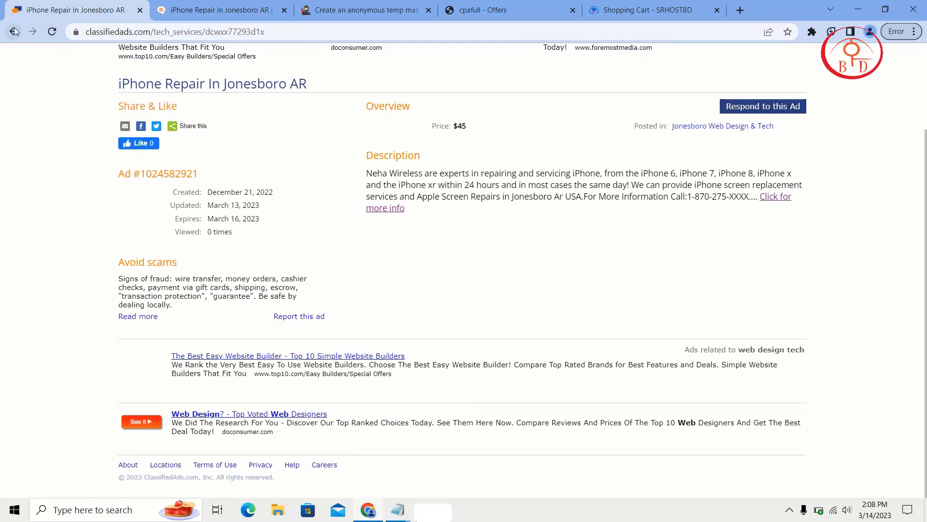
Open the Brooklyn iPhone Screen Repair XR/11/12/12PRO MAX ad and its Oodle details in a new tab
click(13, 32)
scroll(342, 325, down, 2)
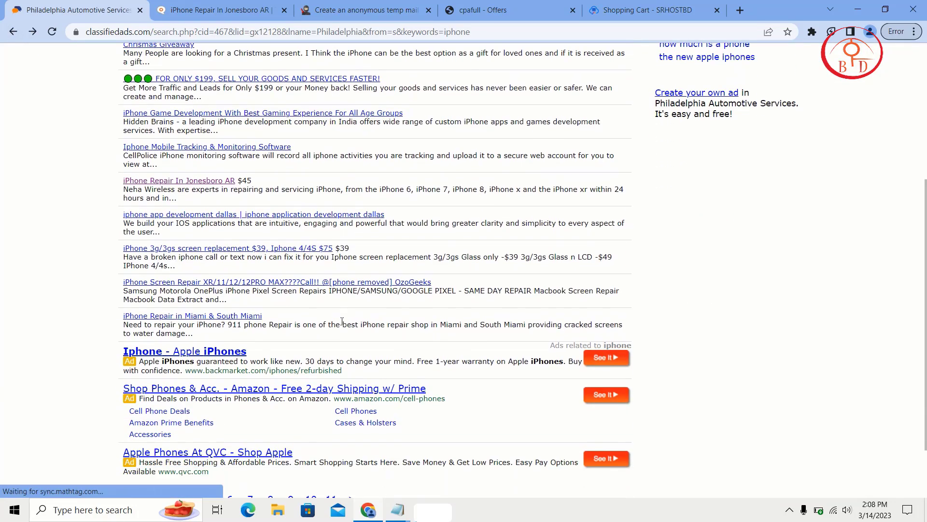
click(290, 284)
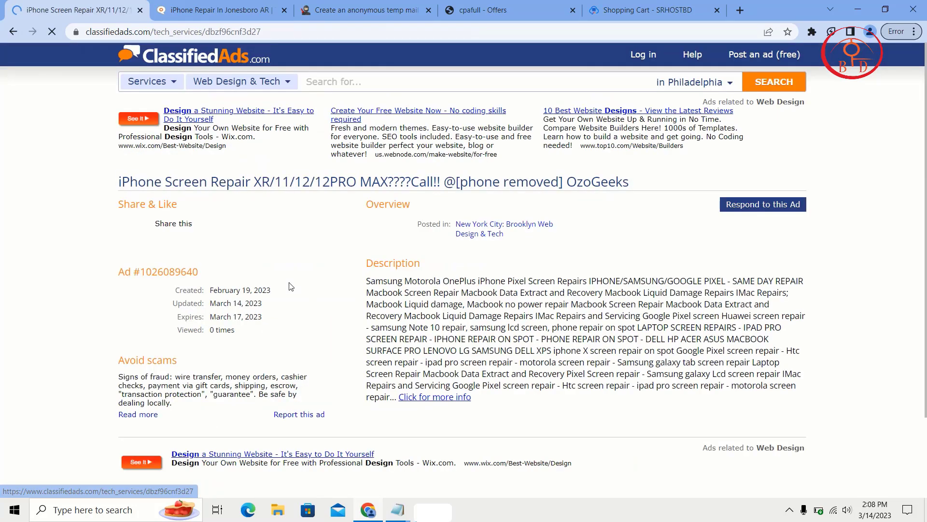
scroll(290, 288, down, 2)
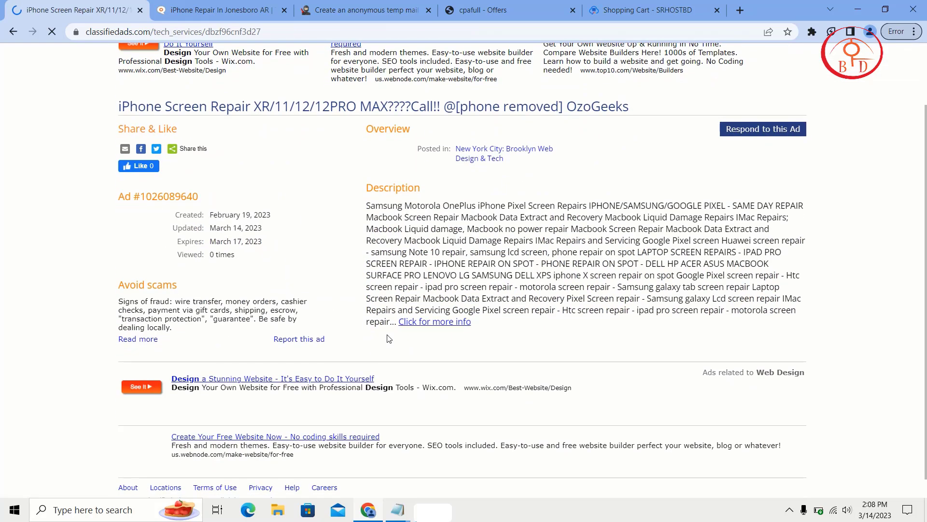
click(446, 322)
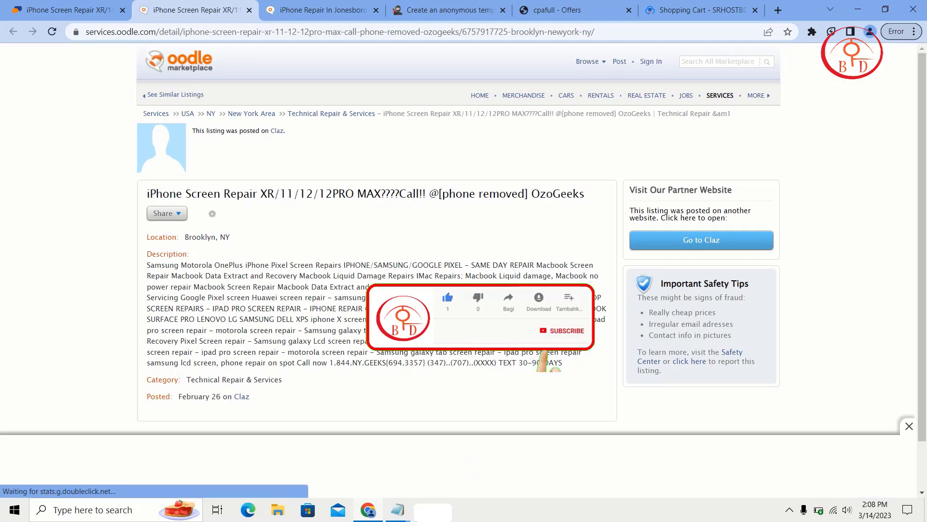
click(85, 4)
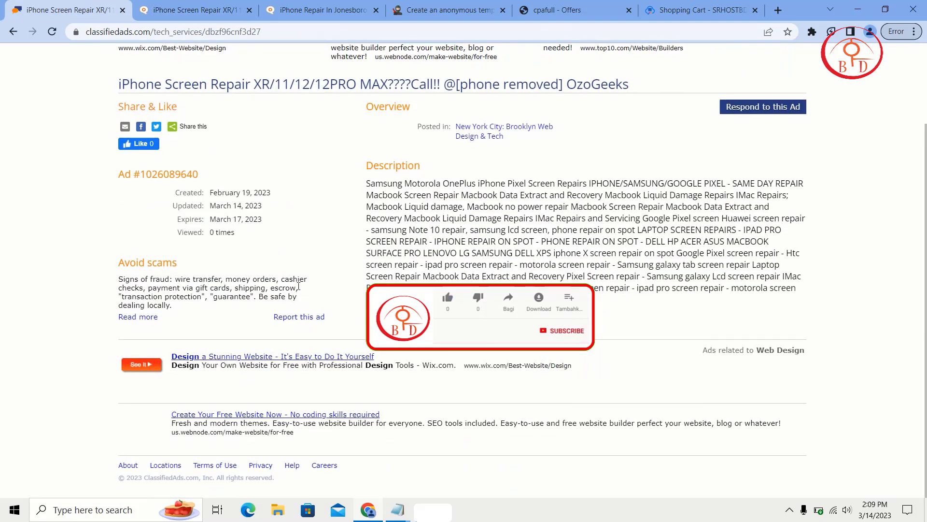
scroll(298, 286, up, 2)
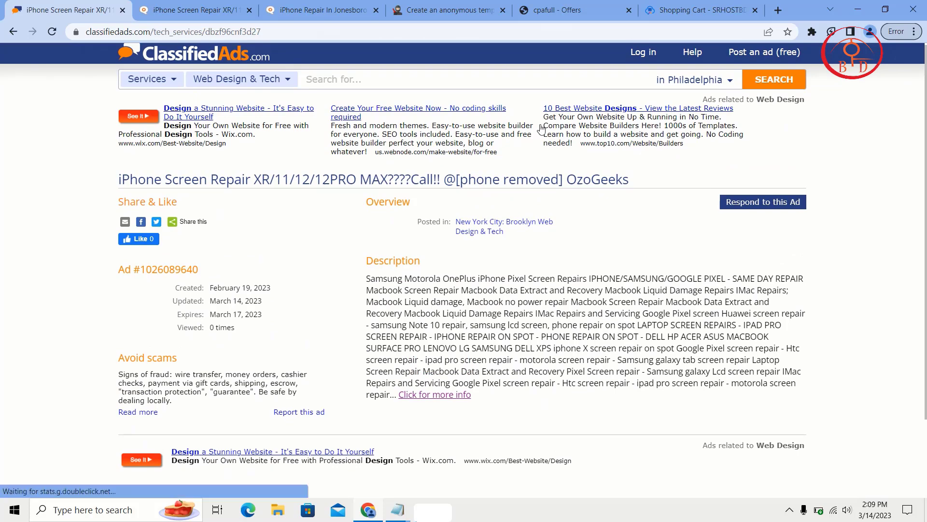
Start a free ad in Philadelphia with category Services and subcategory Automotive Services
click(756, 53)
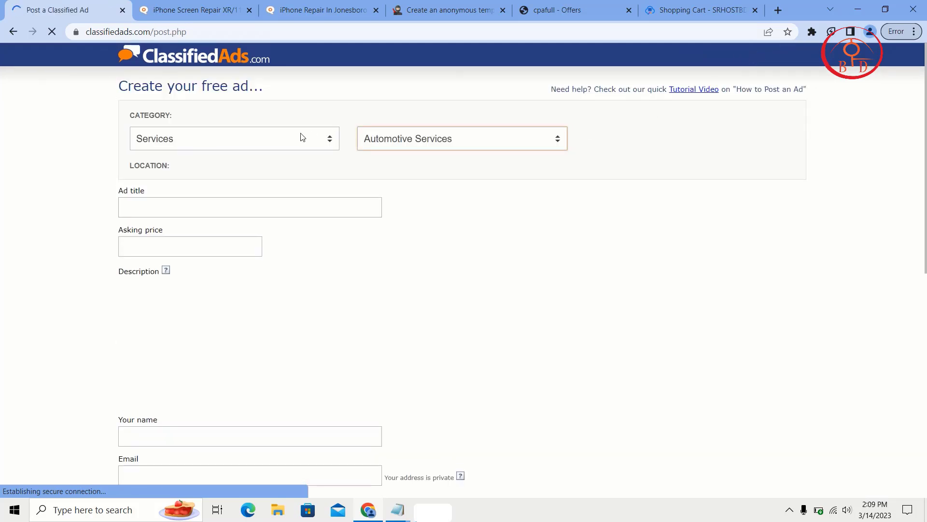
click(299, 138)
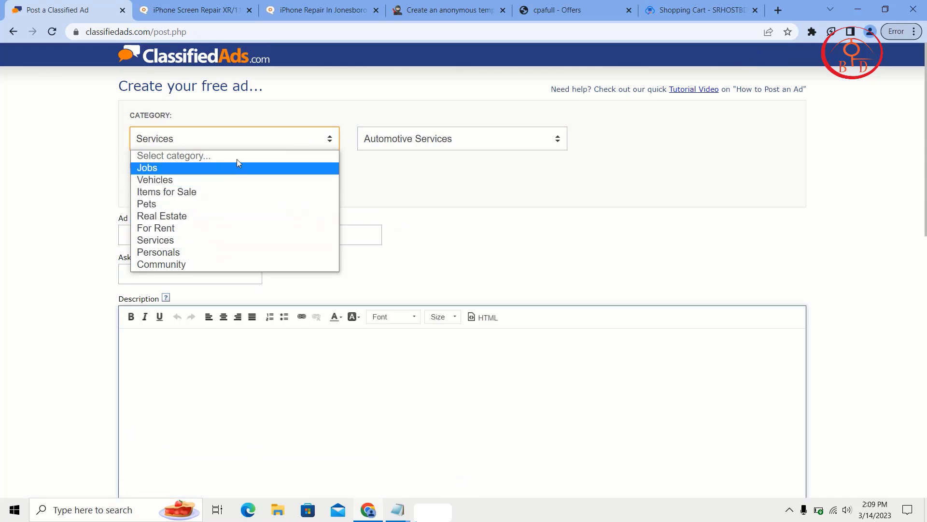
click(217, 239)
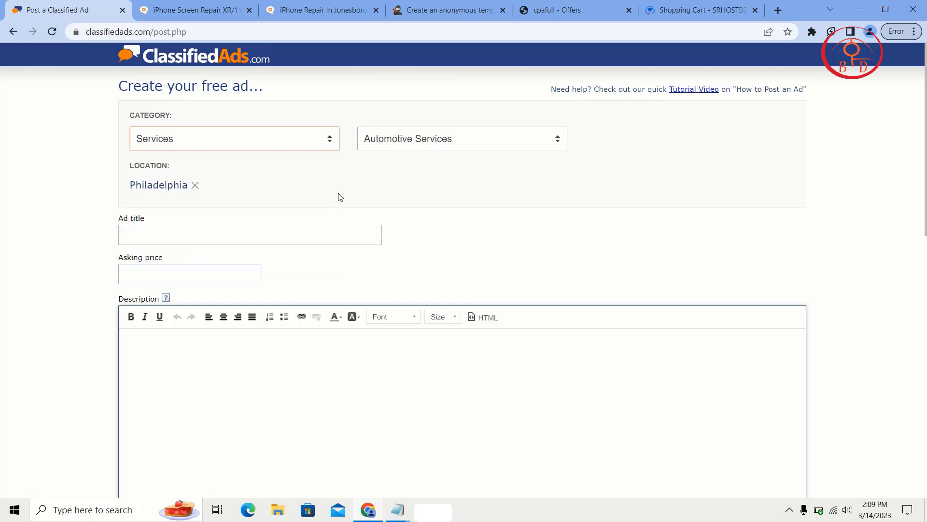
click(378, 146)
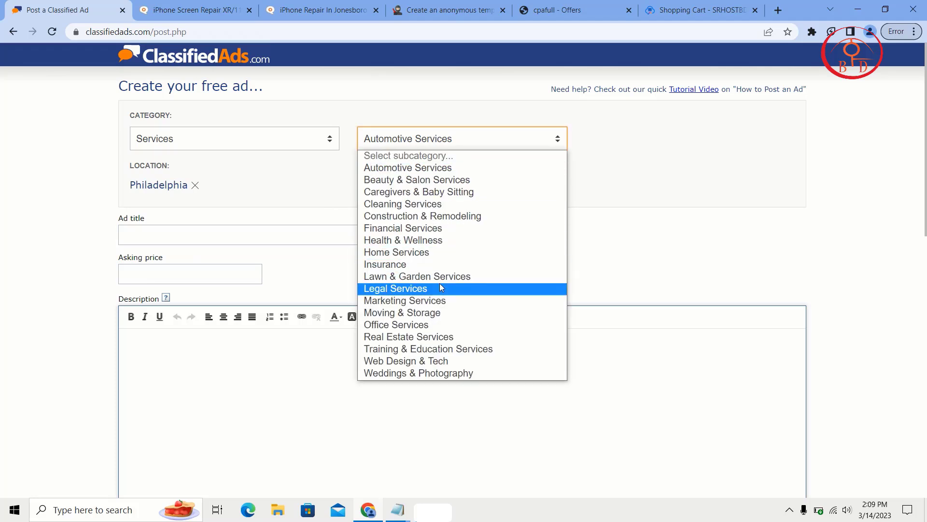
click(251, 145)
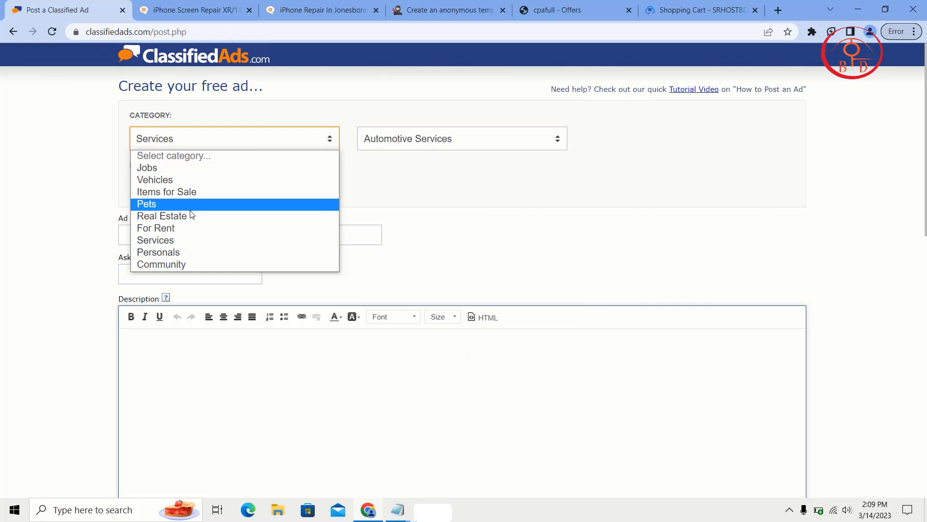
click(204, 238)
click(381, 145)
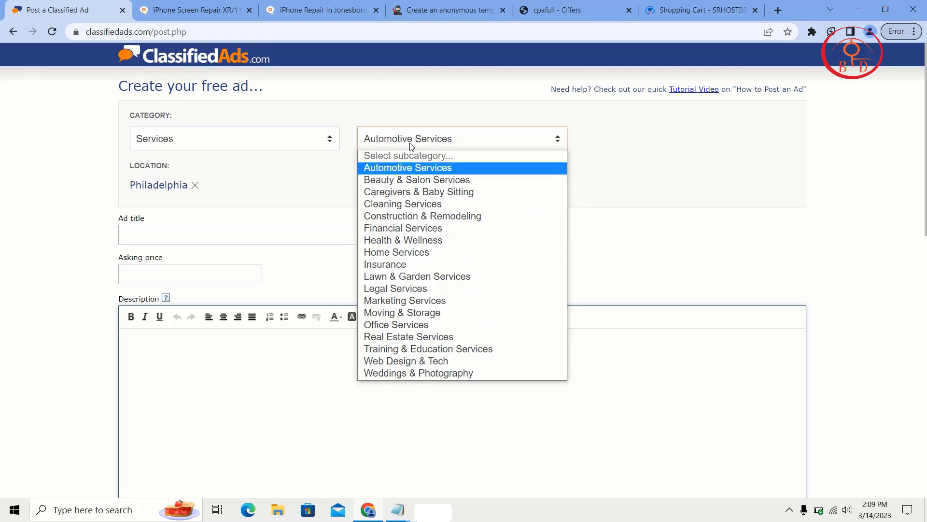
click(414, 168)
Enter the ad title 'iphone 14 pro free now' and asking price 243
click(292, 229)
text(iph)
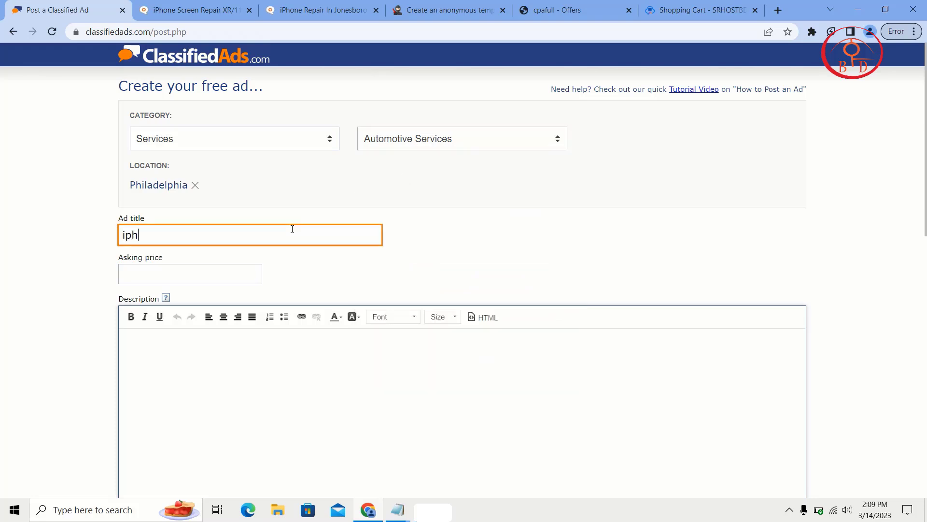
text(one 14 pro free now)
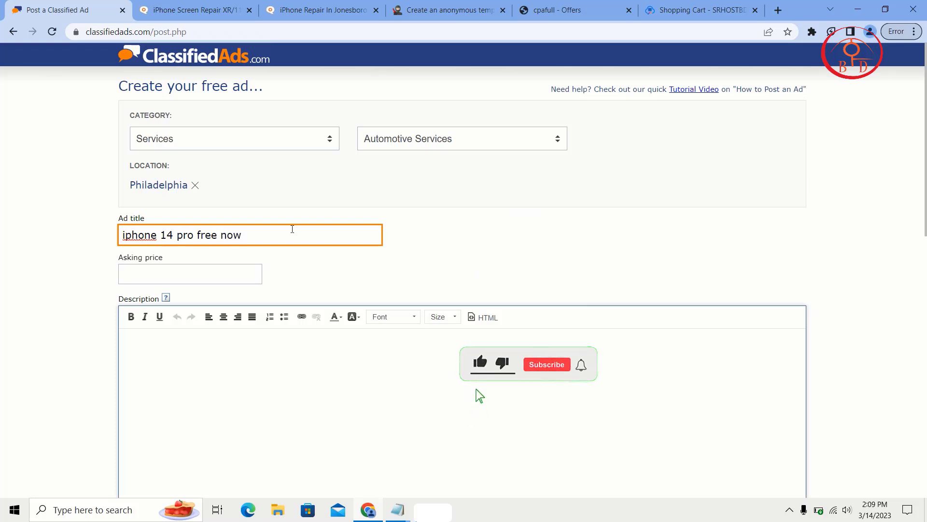
scroll(270, 223, down, 1)
click(224, 222)
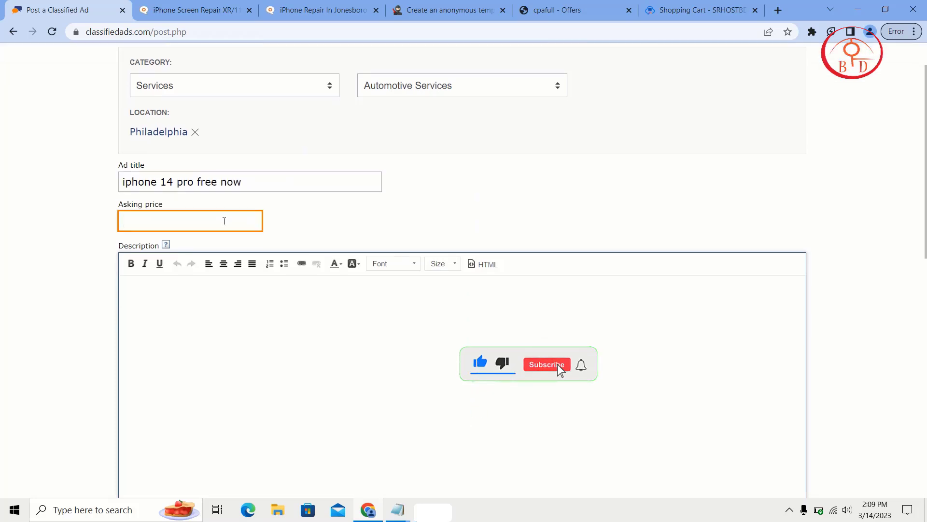
text(243)
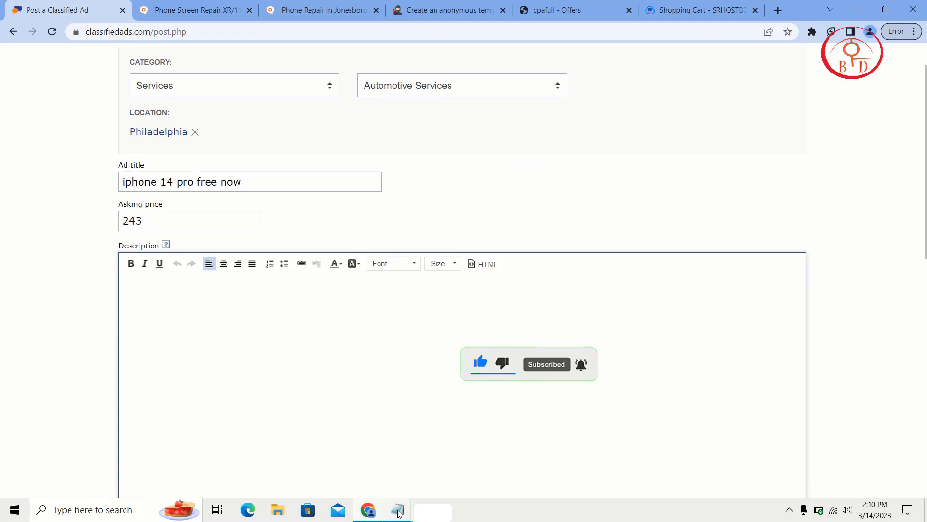
mouse_move(398, 509)
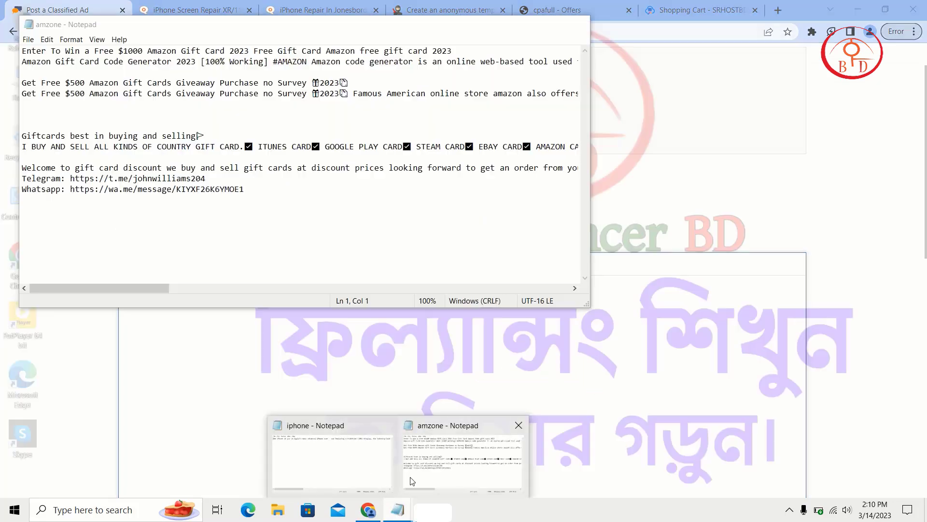
Copy the iPhone 14 pro paragraph from the iphone Notepad file into the ad's Description box
click(386, 473)
click(250, 172)
key(ctrl+a)
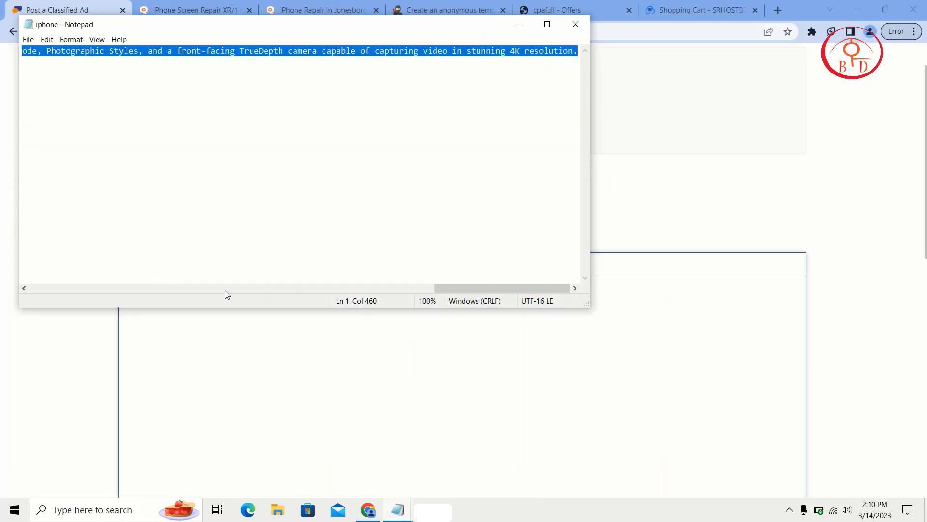
click(205, 356)
text(The iPhone 14 pro is Apple’s most advanced iPhone ever – now featuring a ProMotion 120Hz display, the industry-leading A15 Bionic chip, MagSafe, 3X optical zoom, and the best battery life you can get in a phone. That’s not all, though.The iPhone 13 Pro Max also features Apple’s best triple-lens camera system with LiDAR, Portrait mode, Night mode, Photographic Styles, and a front-facing TrueDepth camera capable of capturing video in stunning 4K resolution.)
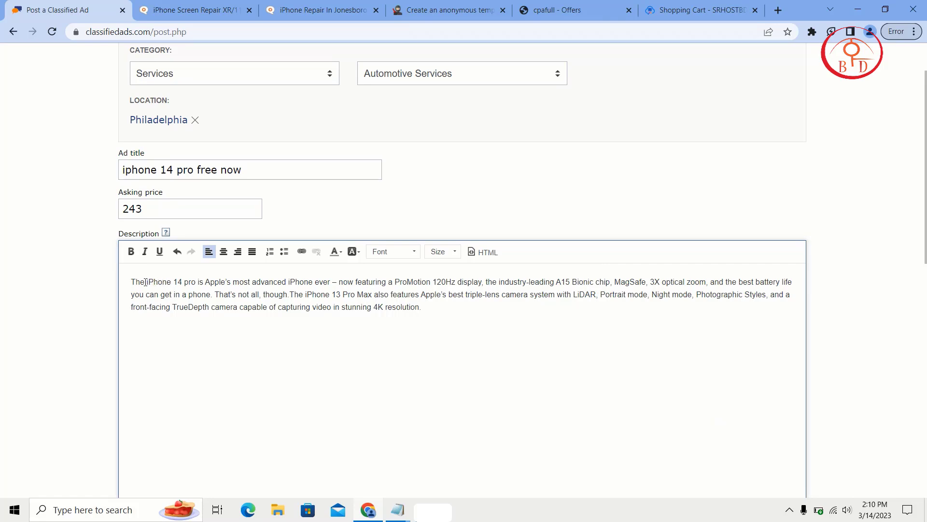
Bold 'iPhone 14 pro is Apple's', append 'buy now' to the description and start linking it
drag(145, 281, 231, 281)
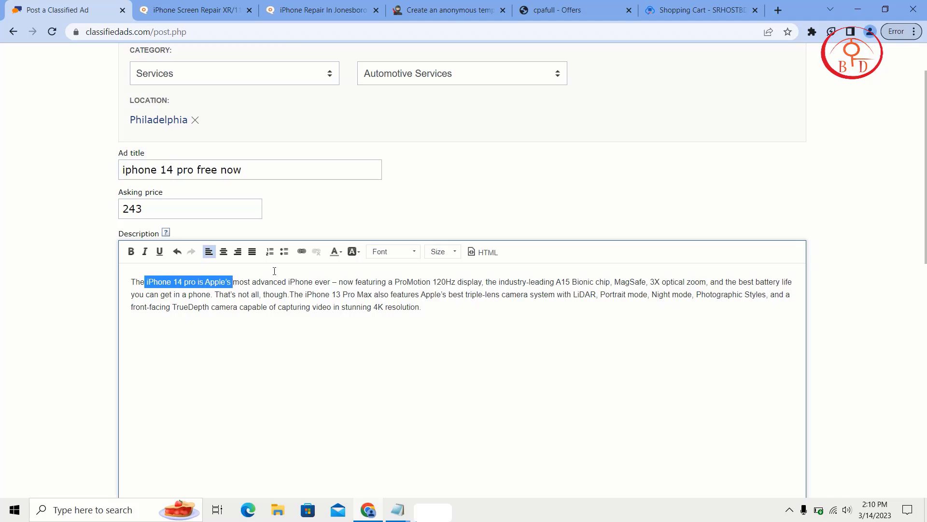
click(131, 251)
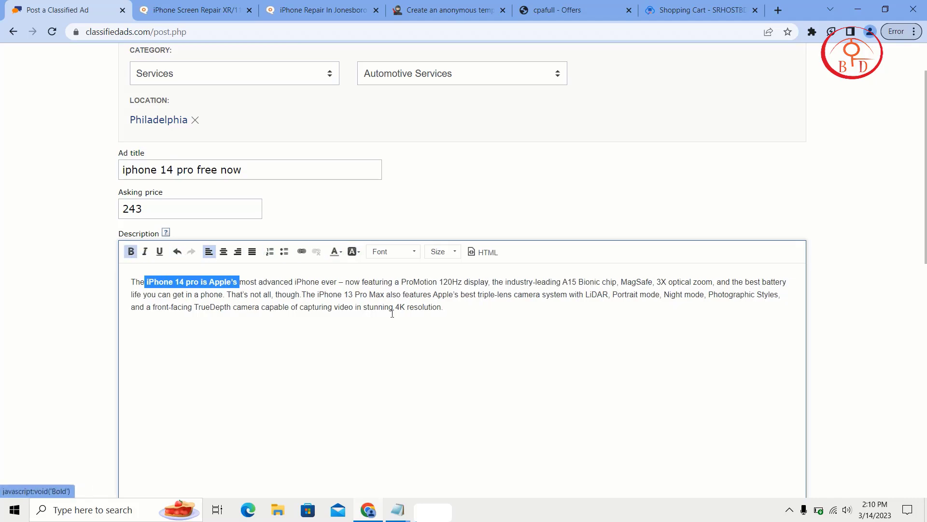
click(487, 317)
text(buy now)
drag(485, 308, 444, 306)
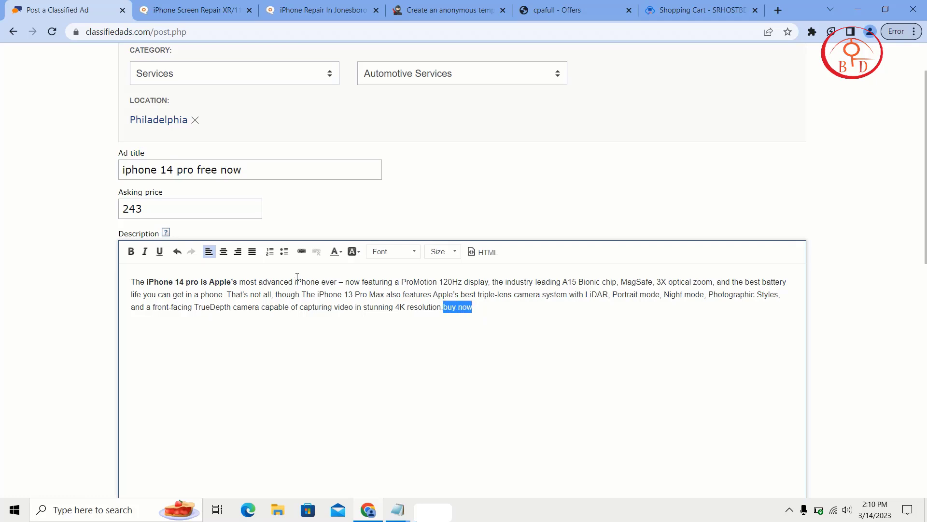
click(302, 251)
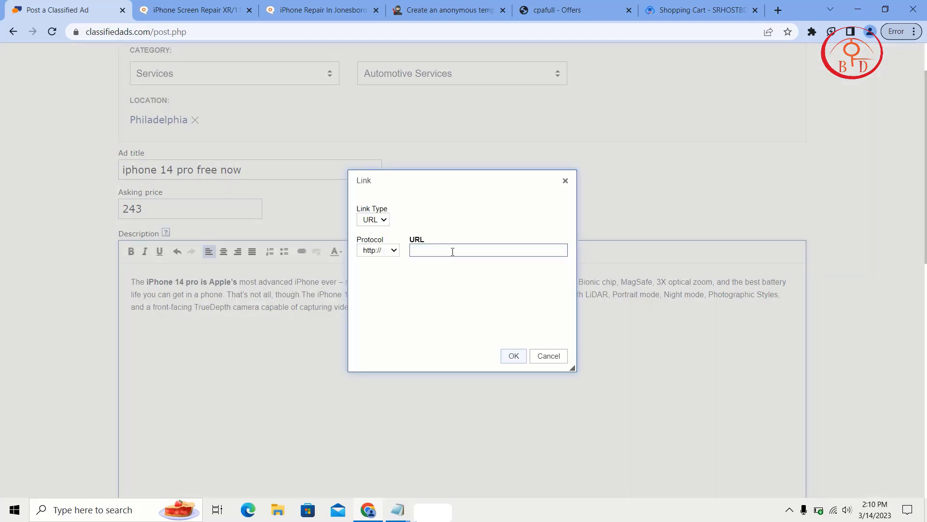
Search the cpafull offers list for iphone
click(574, 10)
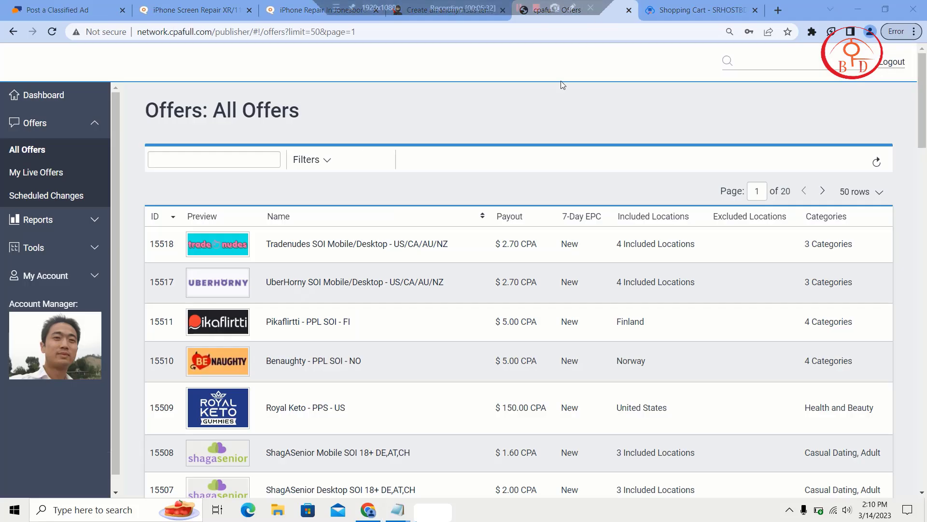
click(242, 155)
text(iphone)
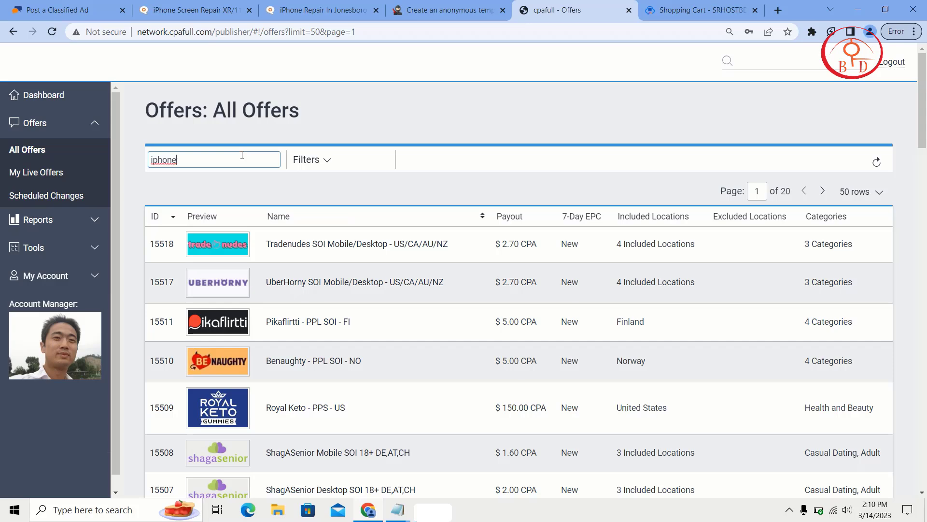
key(Return)
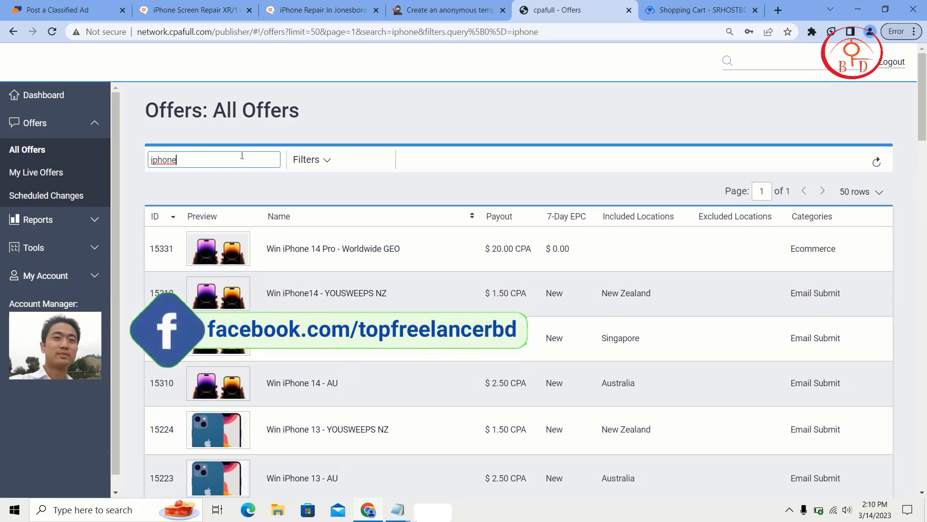
scroll(242, 156, down, 3)
scroll(242, 155, down, 14)
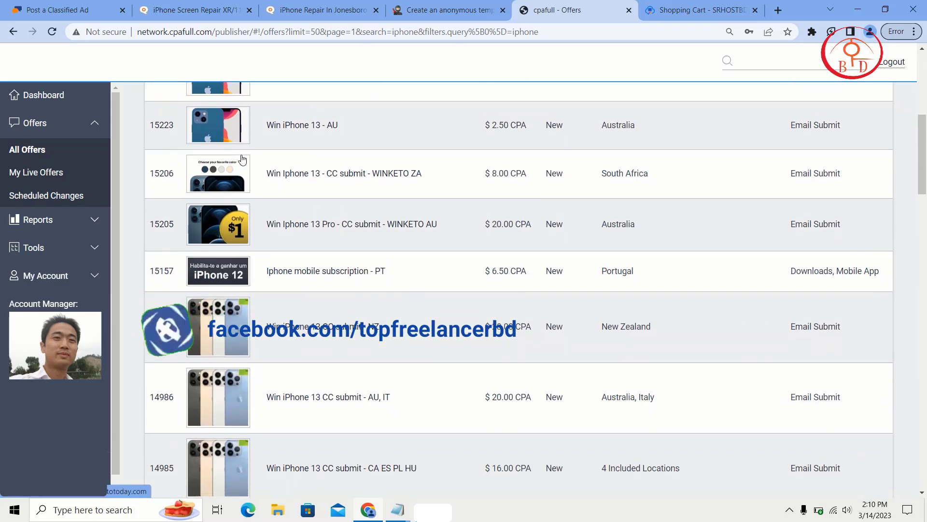
scroll(242, 160, down, 8)
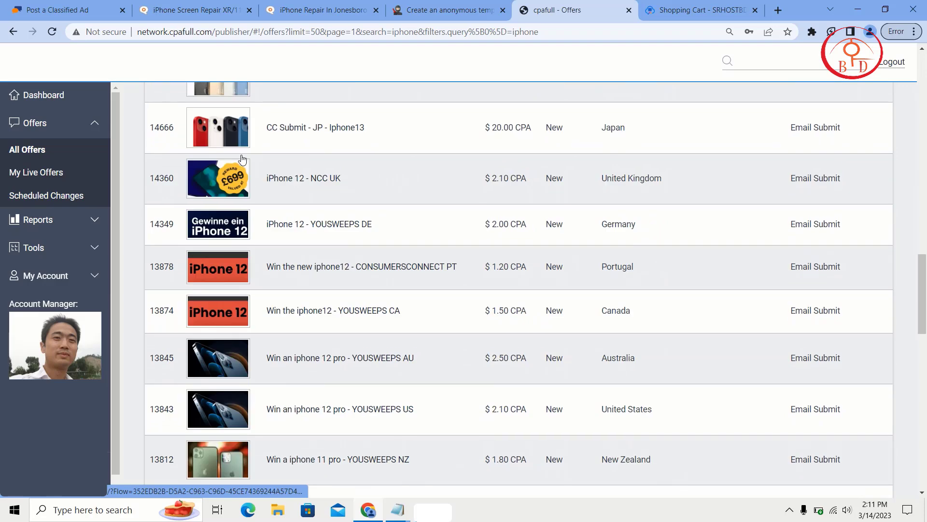
scroll(242, 159, up, 20)
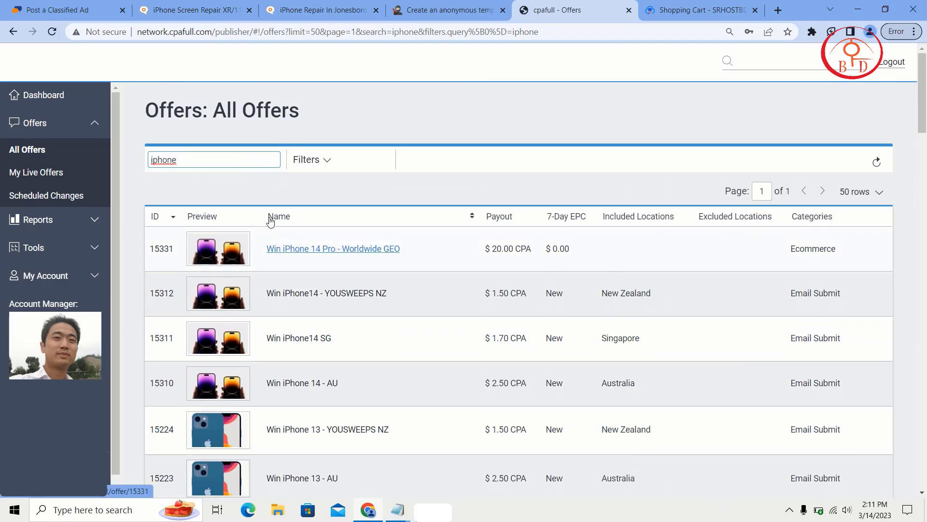
Open the Win iPhone 14 Pro - Worldwide GEO offer and copy its TinyURL tracking link
click(332, 249)
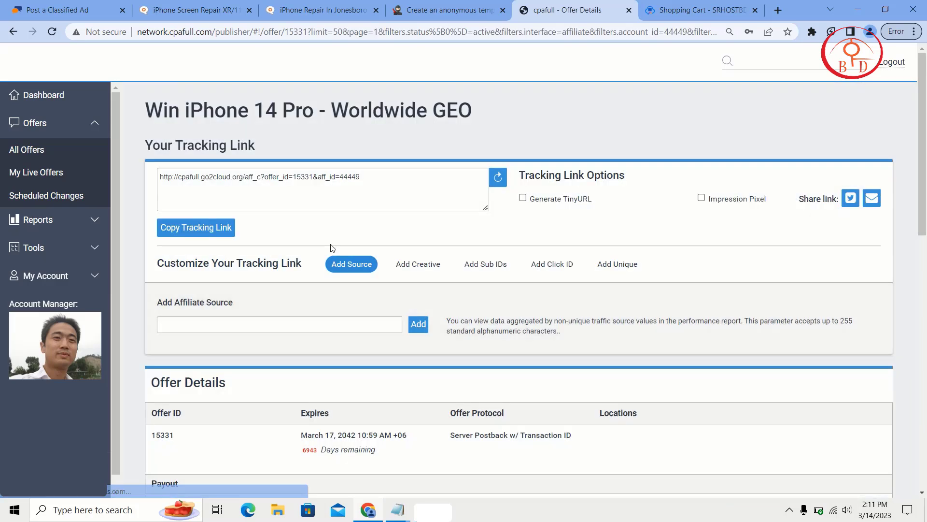
click(545, 200)
click(388, 209)
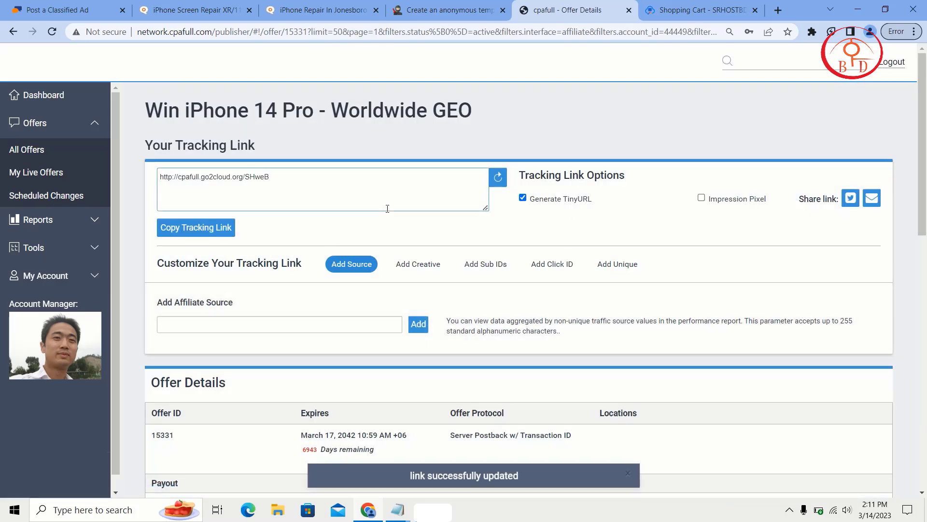
key(ctrl+a)
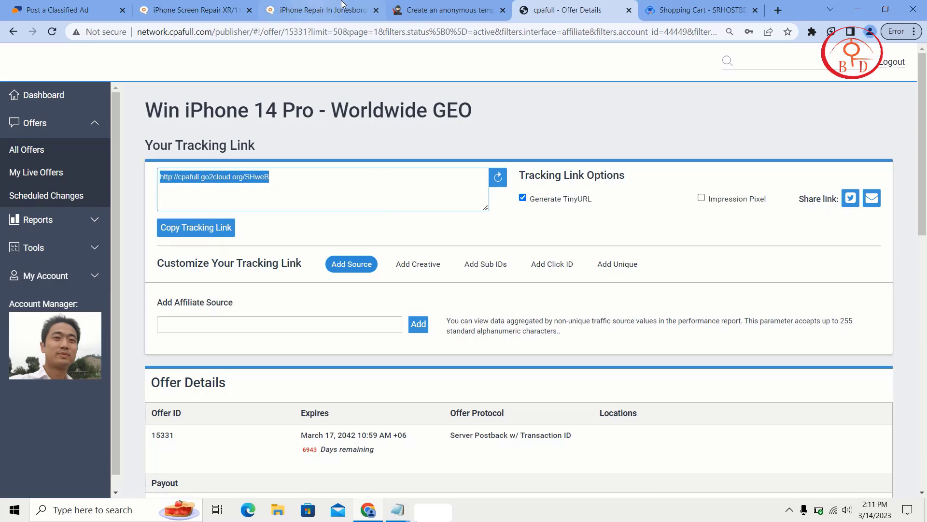
Paste the shortened cpafull tracking URL into the link dialog and apply it to 'buy now'
click(95, 7)
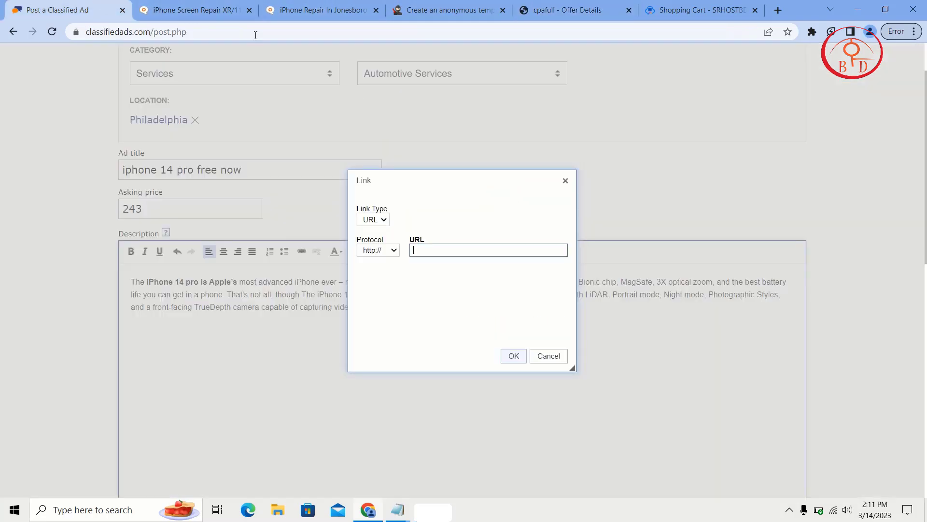
text(cpafull.go2cloud.org/SHweB)
click(513, 356)
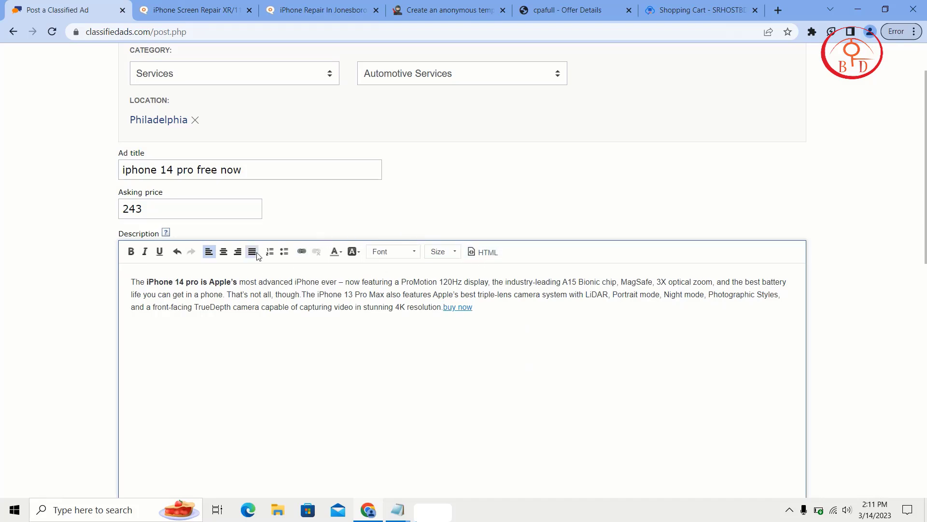
scroll(257, 257, down, 7)
Enter the contact name and paste the temporary email address into both Email fields
click(229, 262)
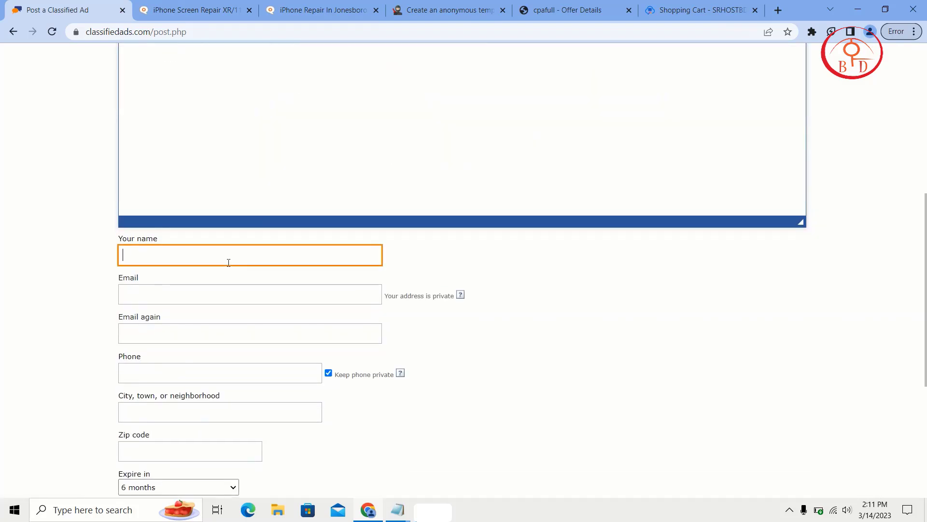
text(liza)
click(185, 293)
click(446, 9)
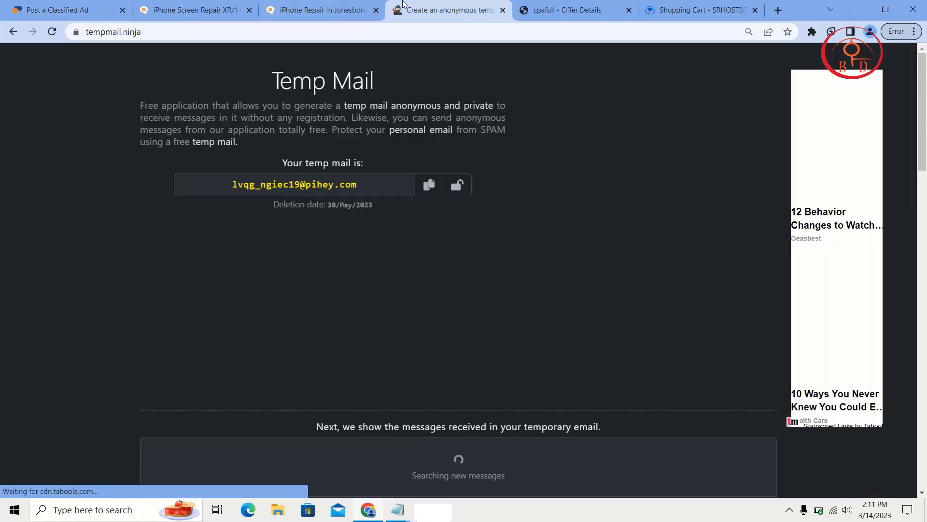
click(428, 188)
key(ctrl+1)
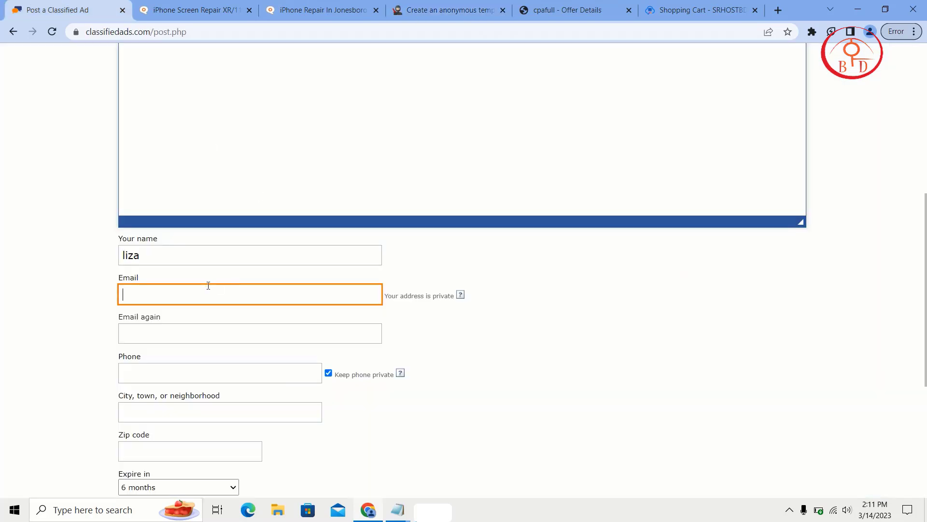
key(ctrl+v)
click(165, 333)
key(ctrl+v)
Enter city usa and a zip code, set Expire in to 9 months, and type the captcha
scroll(165, 332, down, 2)
click(165, 319)
text(u)
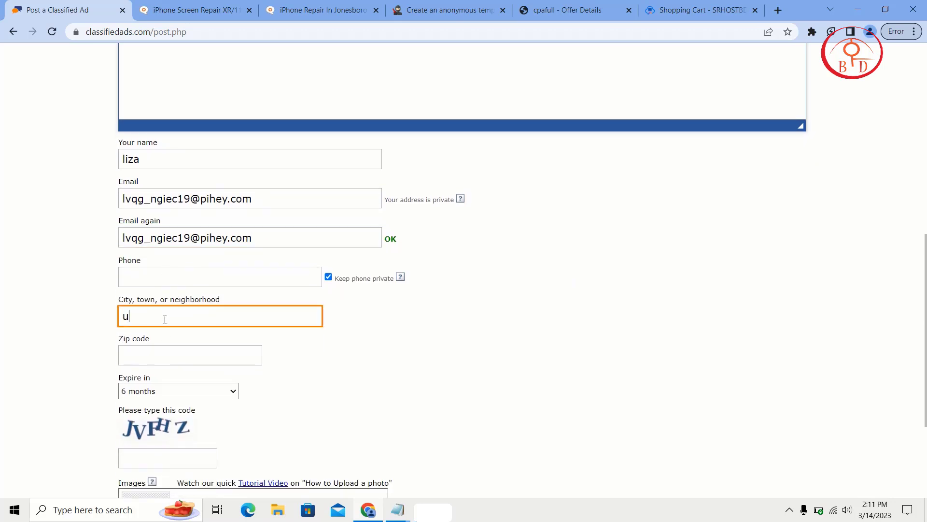
text(sa)
click(150, 348)
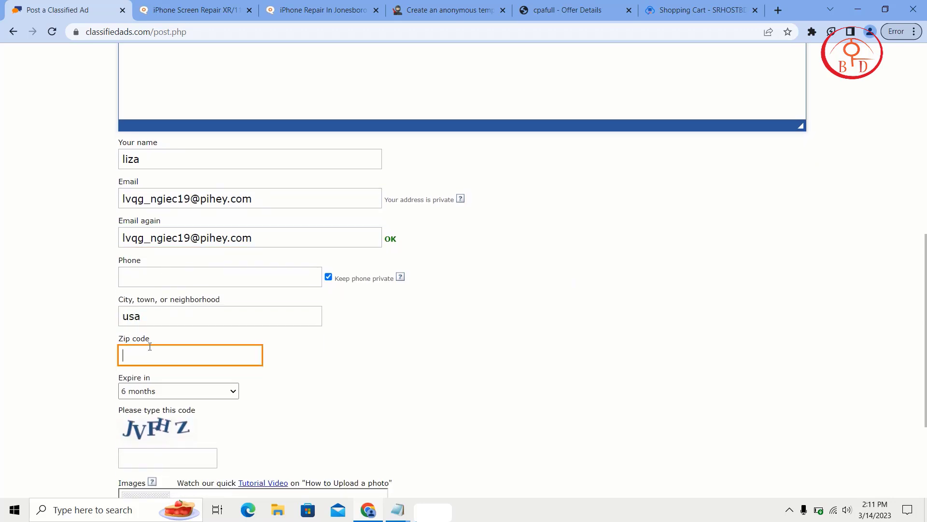
text(10001)
click(220, 392)
click(155, 462)
click(153, 460)
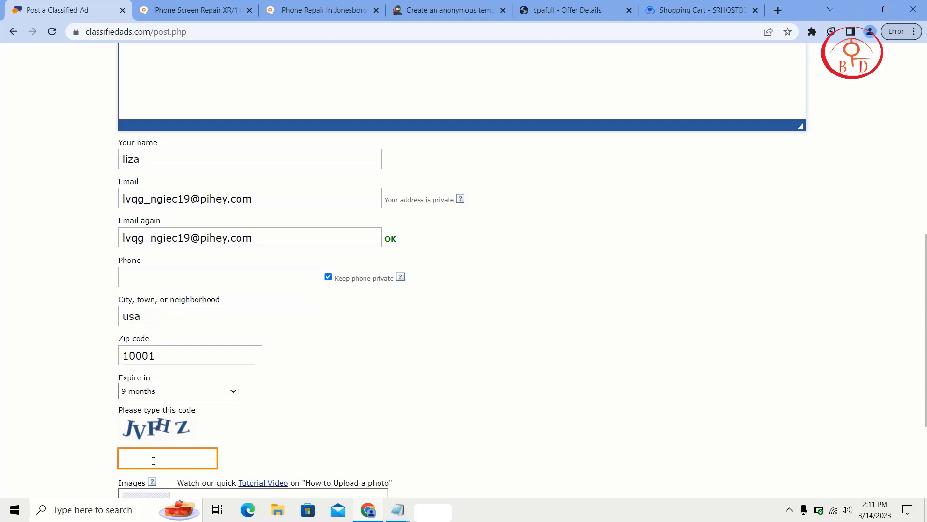
text(JVFHZ)
scroll(154, 460, down, 2)
Upload the 'download (2)' and 'download' iPhone photos from Downloads to the ad's Images
click(136, 473)
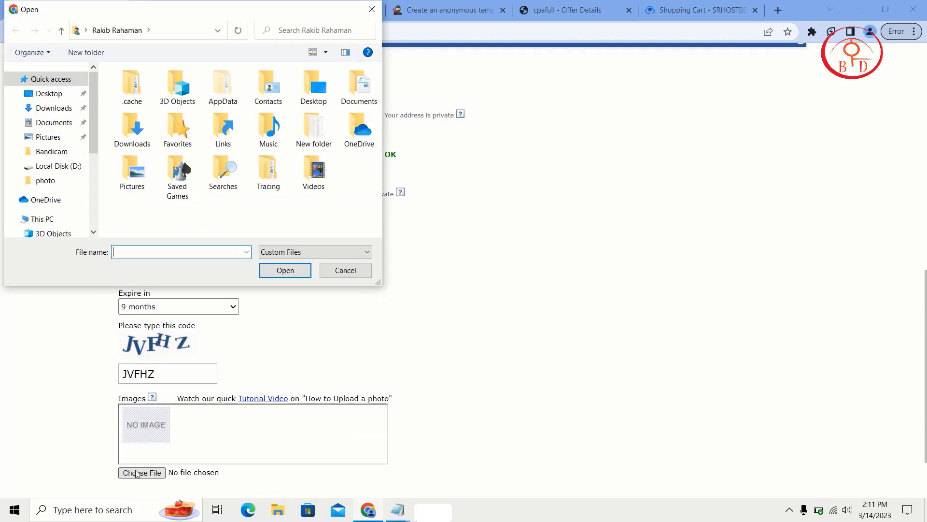
click(61, 110)
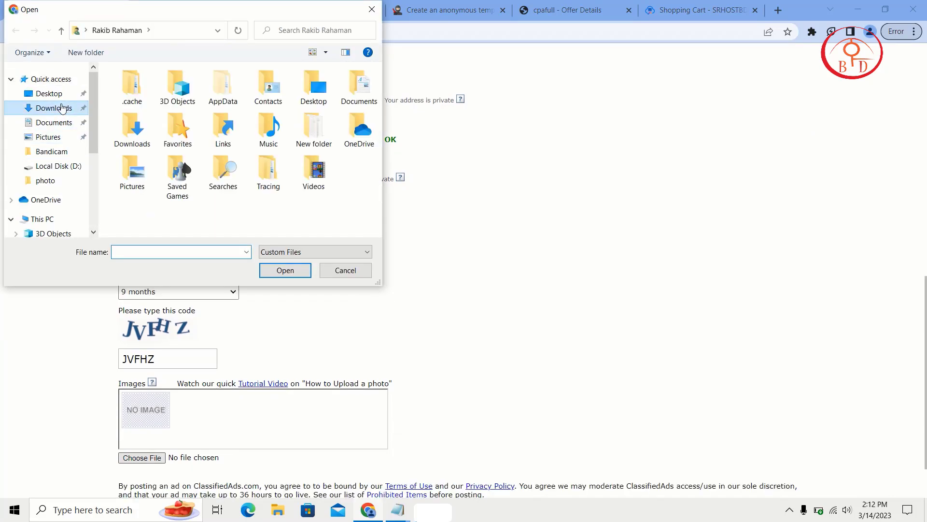
click(63, 108)
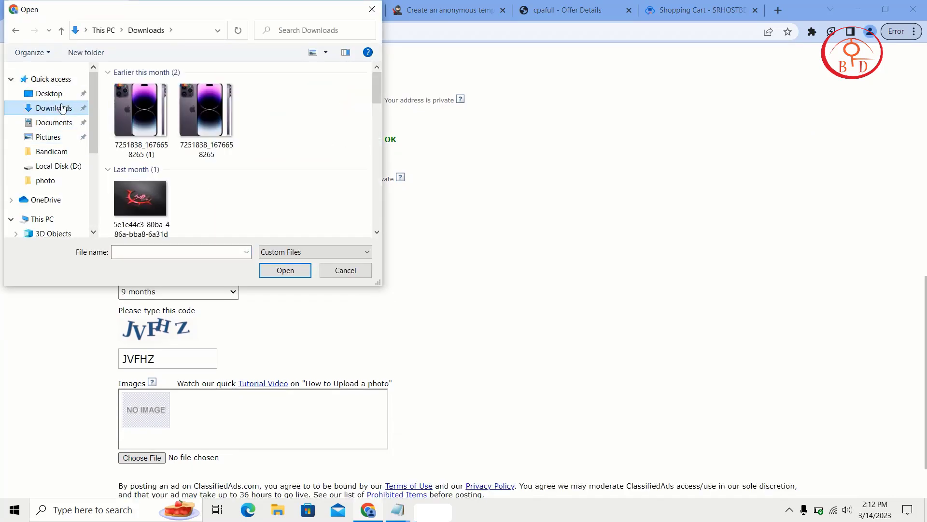
scroll(187, 156, down, 10)
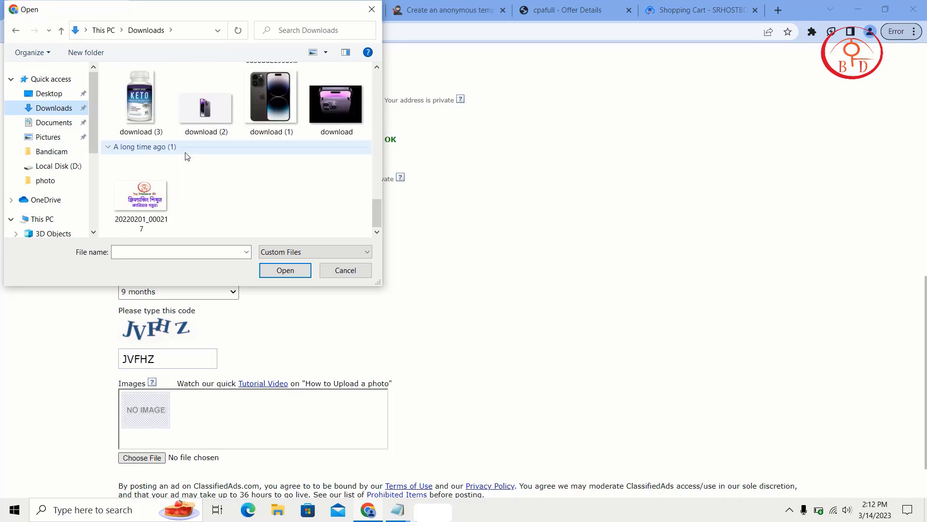
click(202, 124)
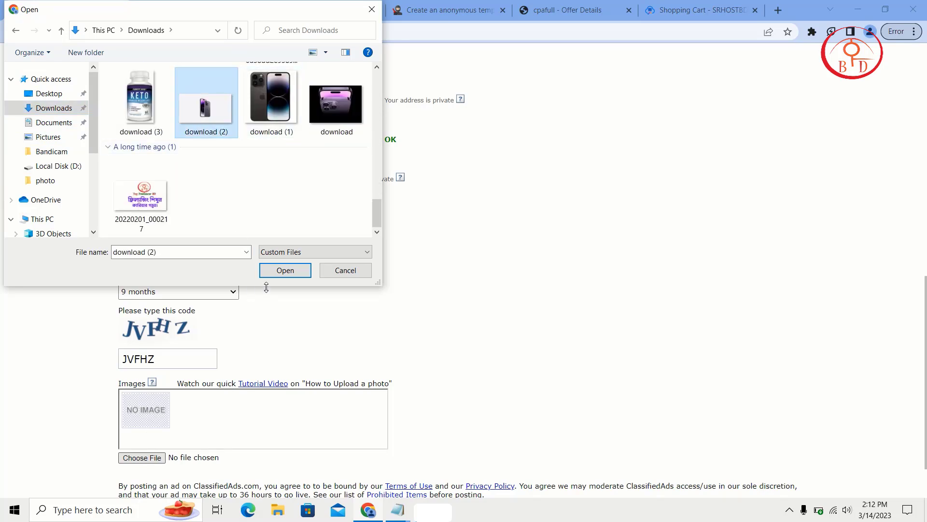
click(289, 272)
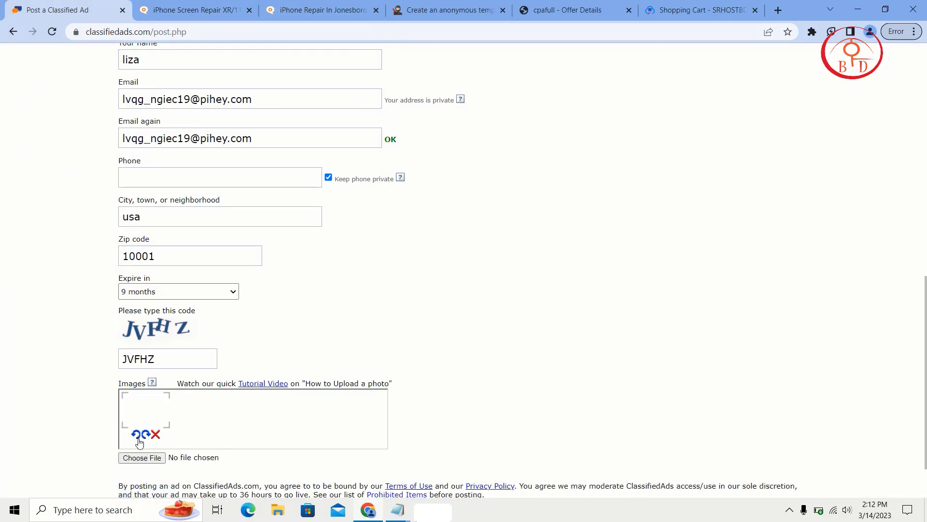
click(161, 458)
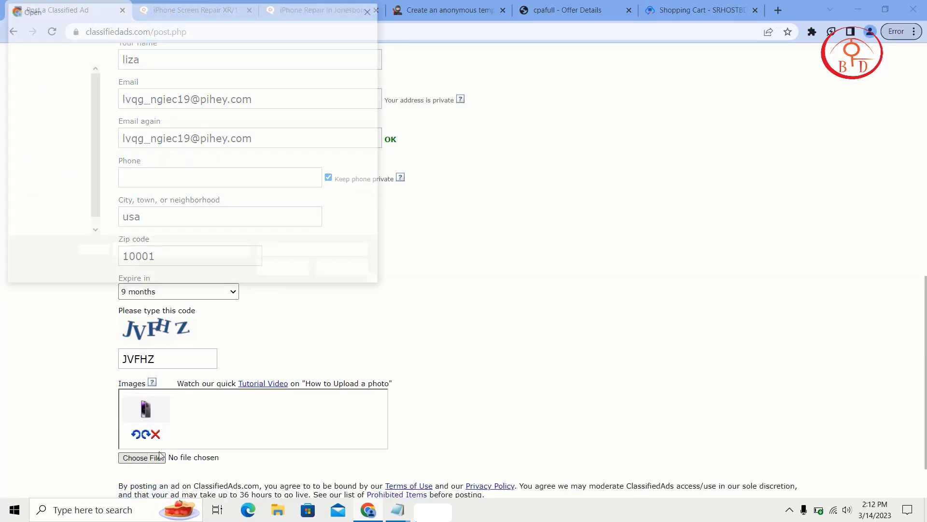
scroll(243, 218, down, 10)
click(348, 103)
click(292, 271)
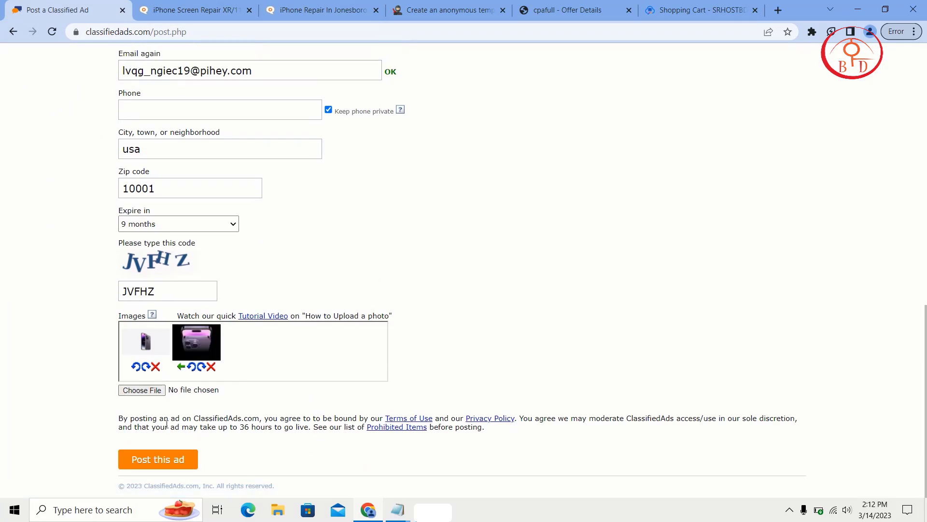
Post the 'iphone 14 pro free now' ad, review the live listing, then start a new free ad
click(160, 459)
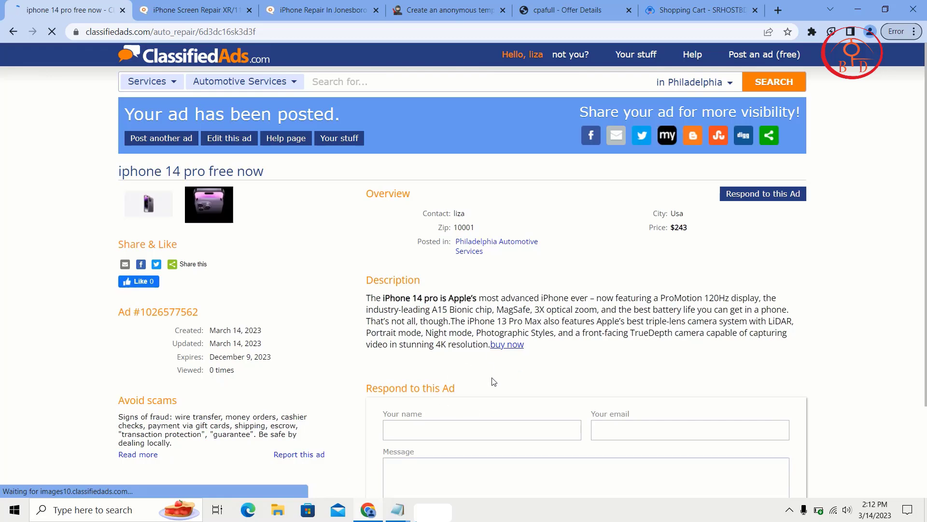
scroll(531, 367, down, 3)
scroll(530, 367, up, 3)
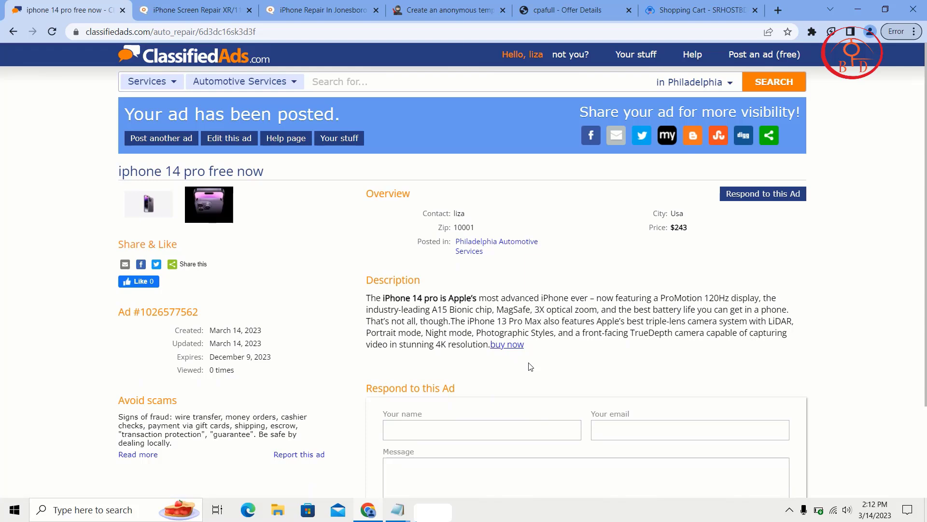
scroll(531, 367, down, 2)
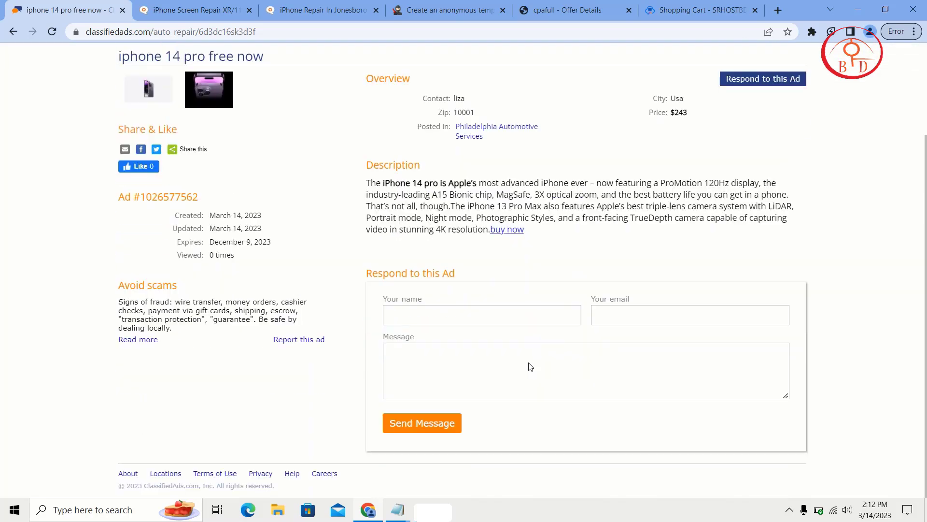
scroll(530, 322, up, 2)
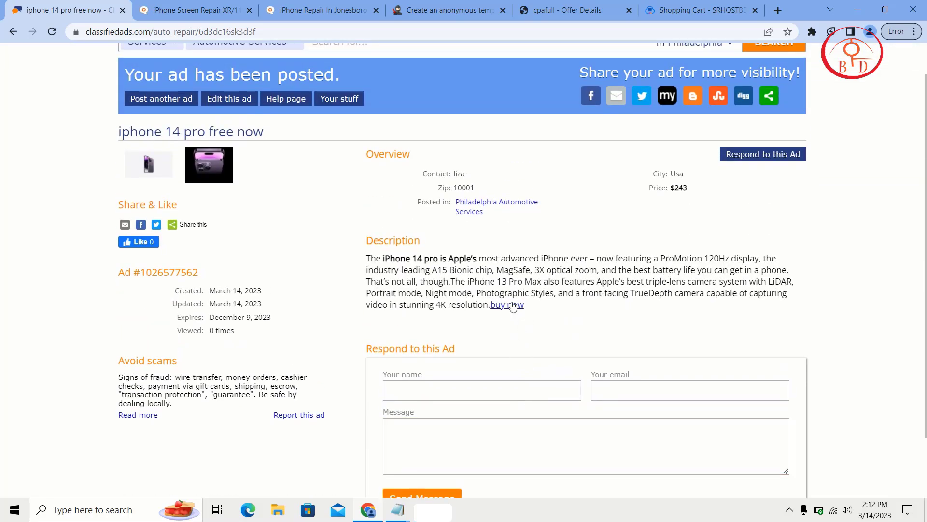
scroll(463, 350, up, 1)
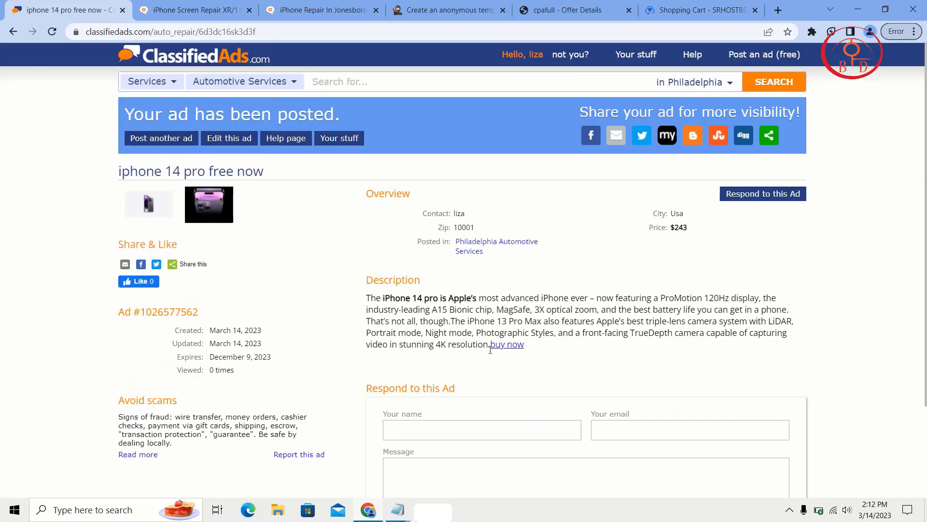
click(771, 140)
click(770, 143)
click(750, 56)
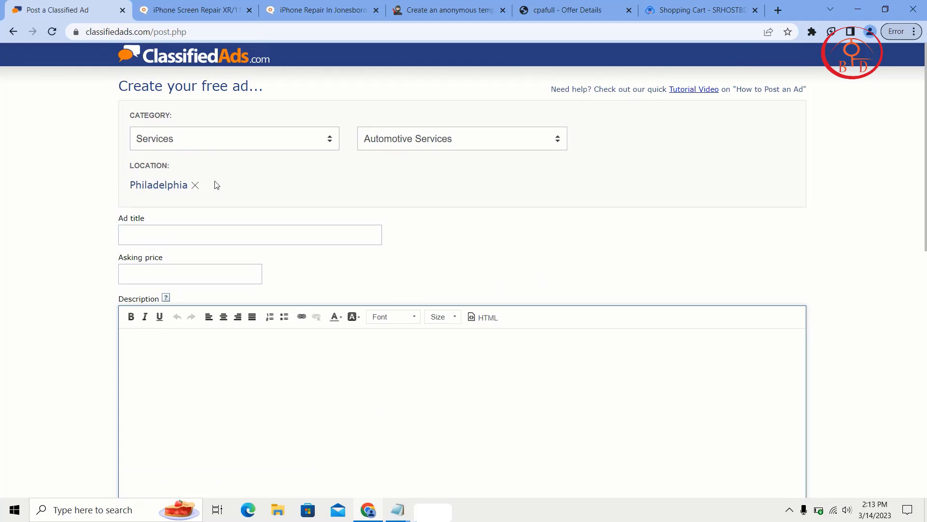
Set the category to Items for Sale with the Cell Phones subcategory
click(219, 145)
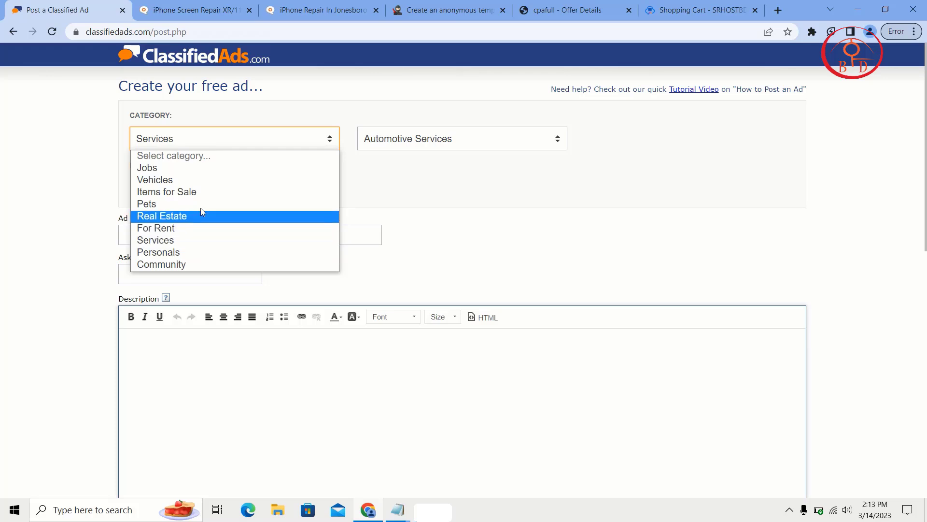
click(212, 191)
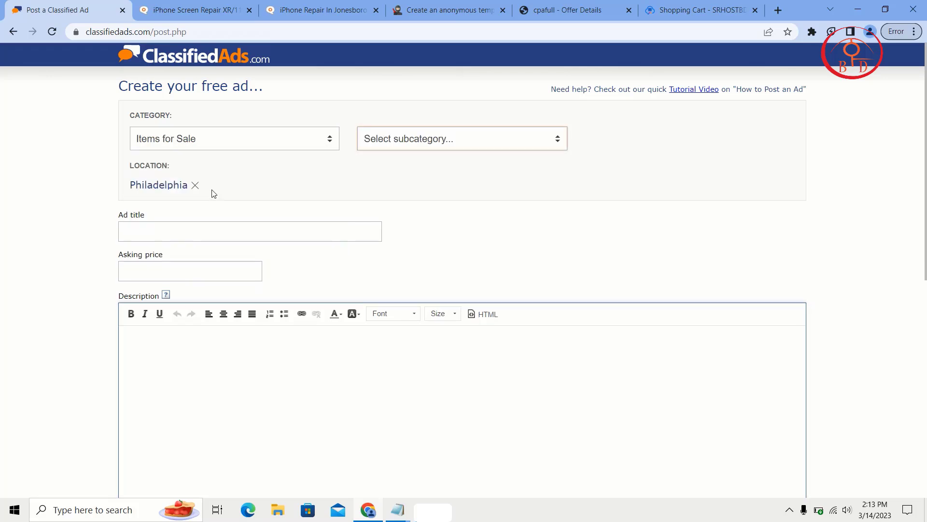
click(425, 143)
scroll(434, 313, down, 3)
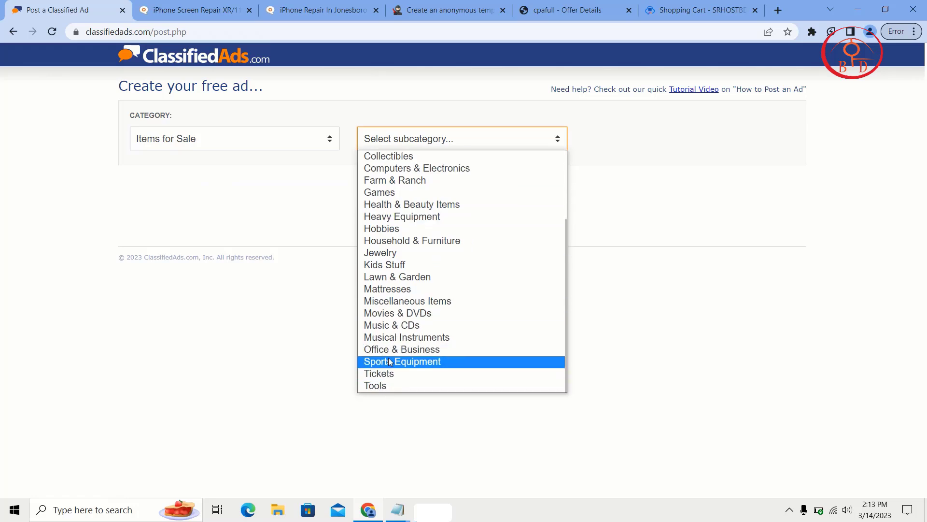
click(356, 280)
click(381, 139)
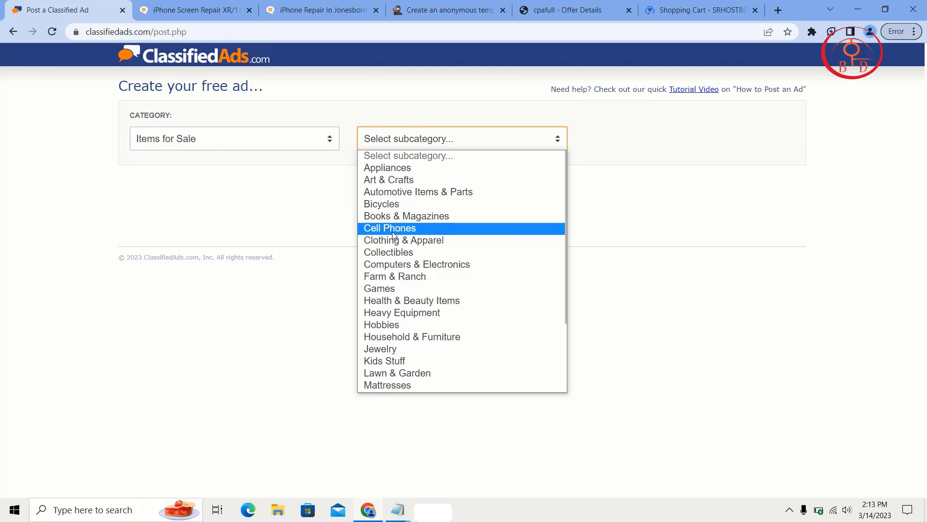
click(393, 229)
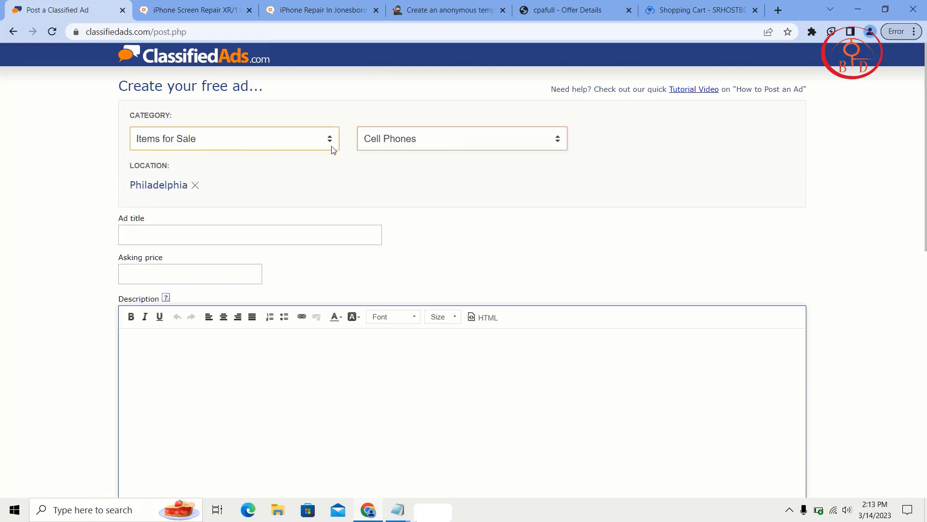
Change the ad to Services › Automotive Services instead, then return to the cpafull offer page
click(462, 138)
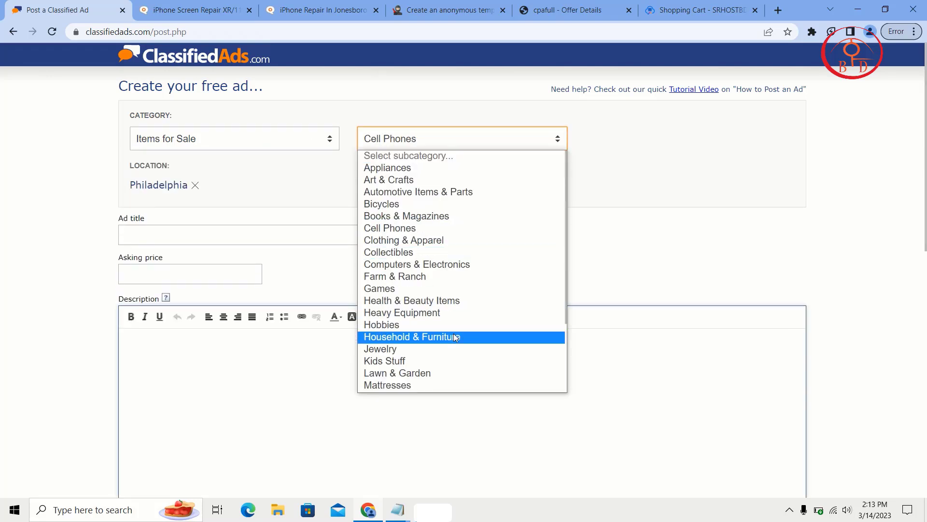
scroll(454, 334, down, 2)
scroll(454, 337, down, 1)
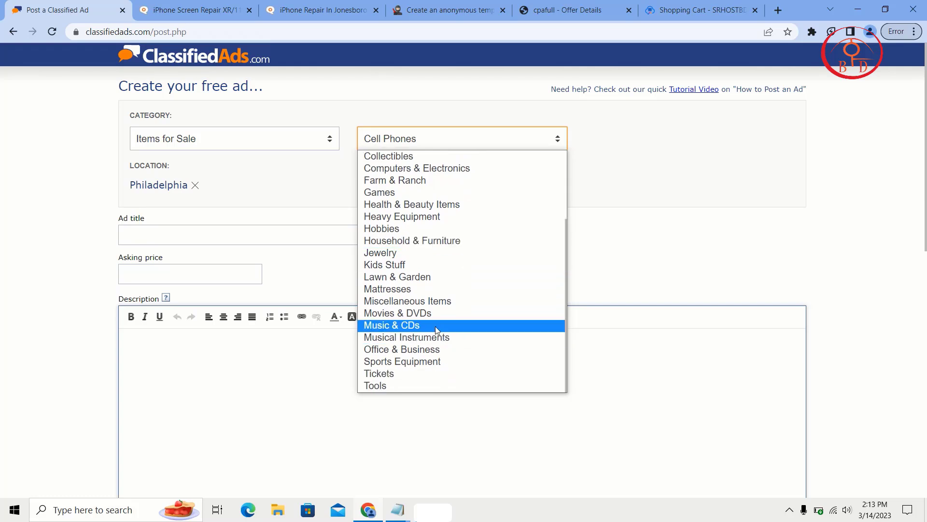
scroll(381, 273, up, 3)
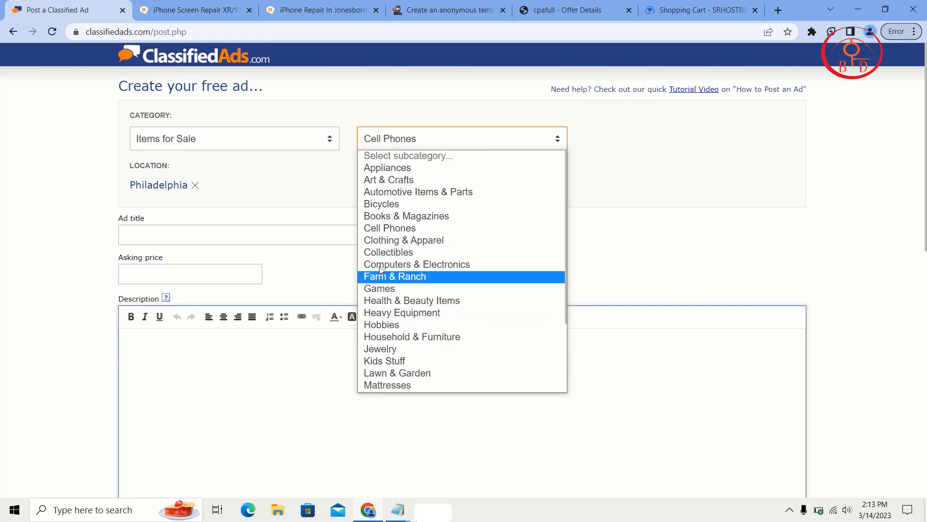
click(271, 143)
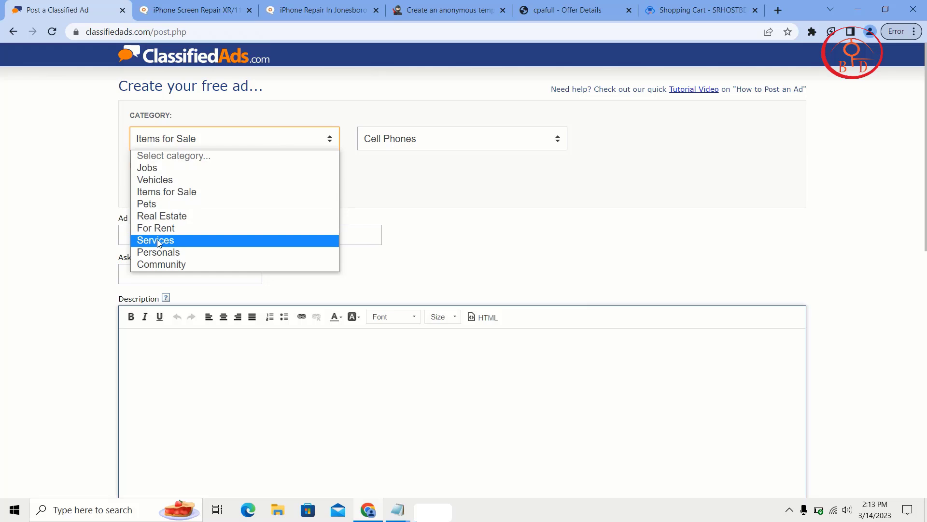
click(232, 239)
click(391, 140)
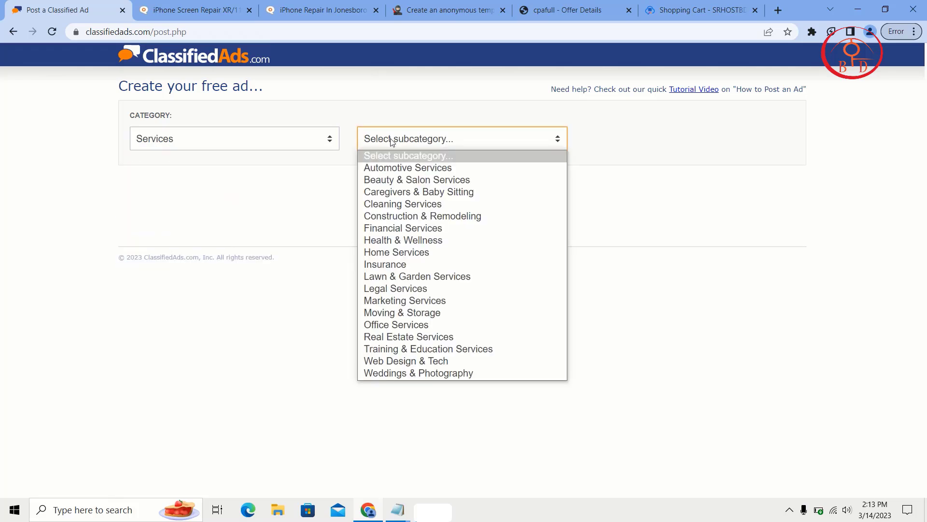
click(392, 166)
click(246, 238)
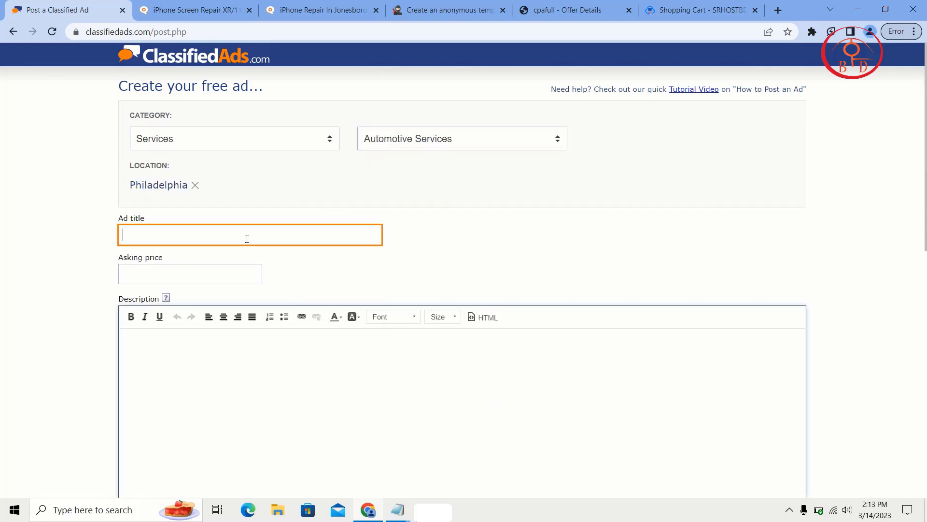
click(567, 9)
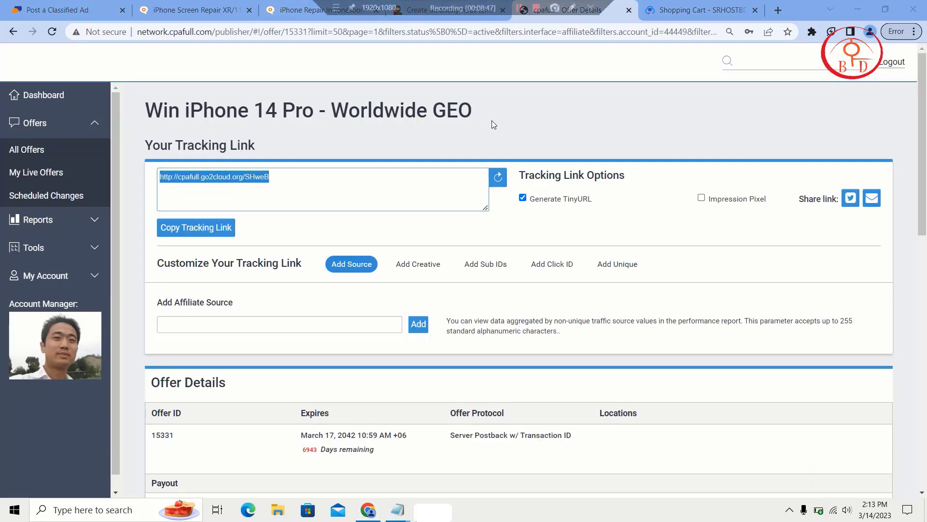
Search the offers for amazon and open the $500 Amazon Gift Card - SOI - US offer
click(65, 147)
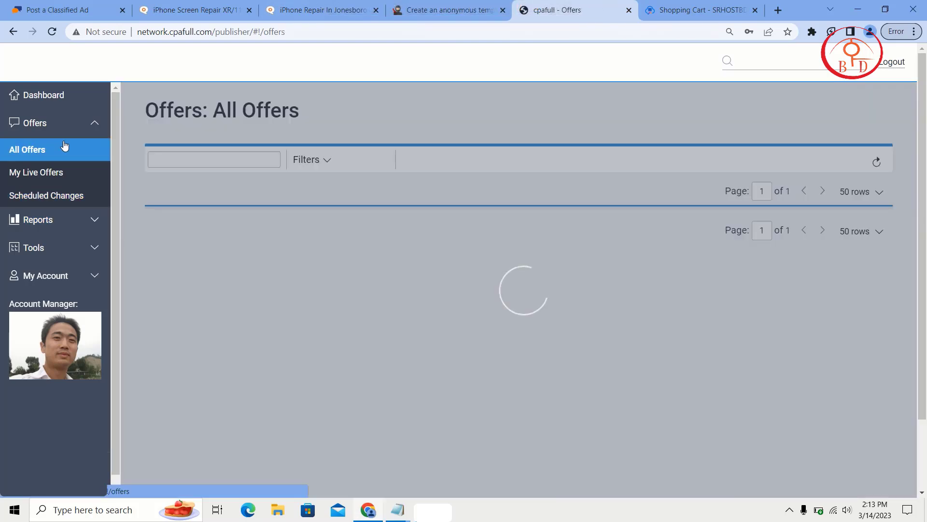
click(224, 159)
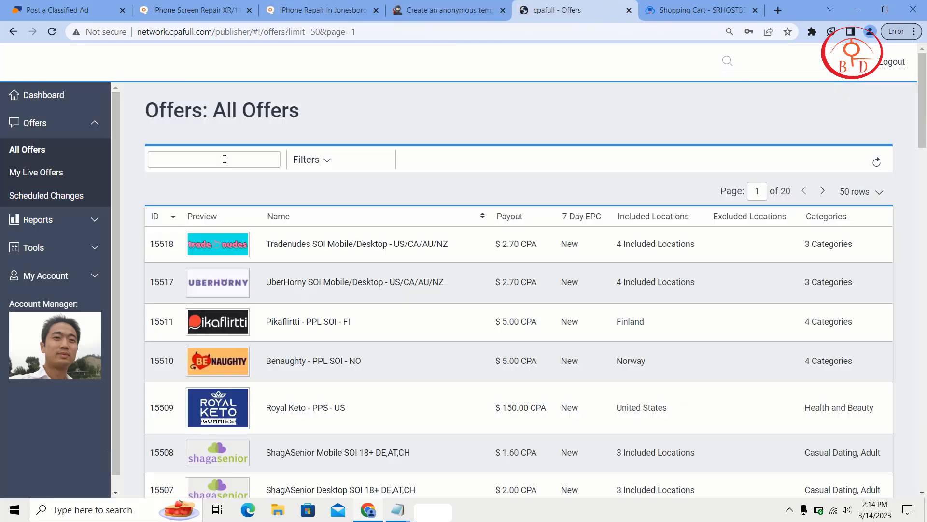
text(amazo)
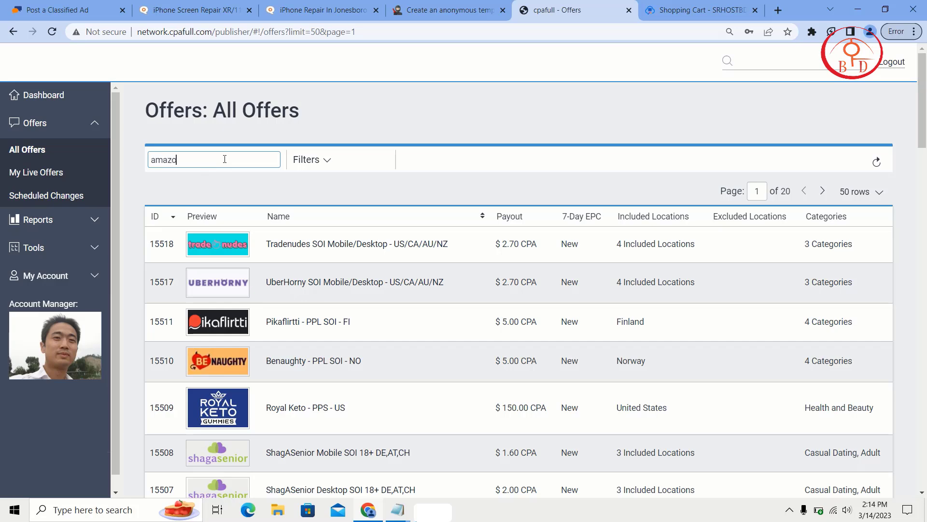
key(Return)
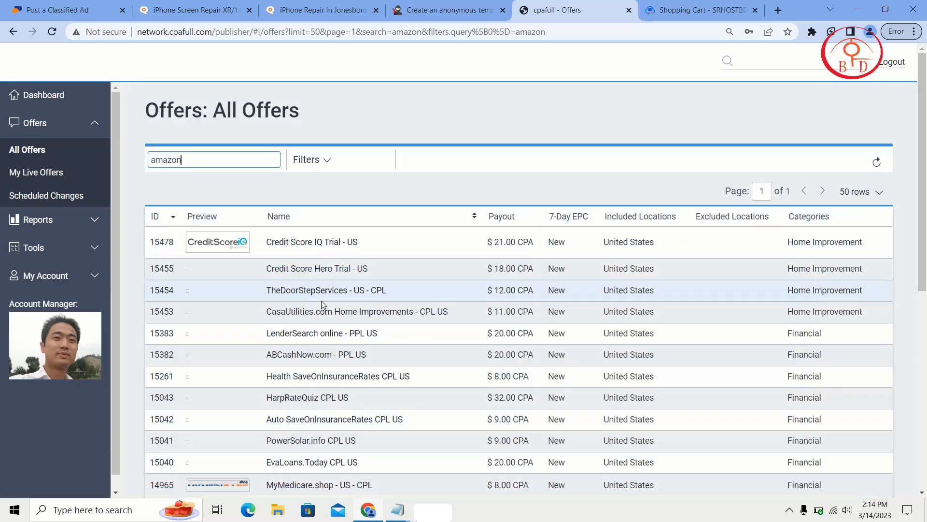
scroll(321, 300, down, 5)
scroll(322, 305, down, 3)
scroll(322, 305, down, 6)
scroll(323, 305, down, 4)
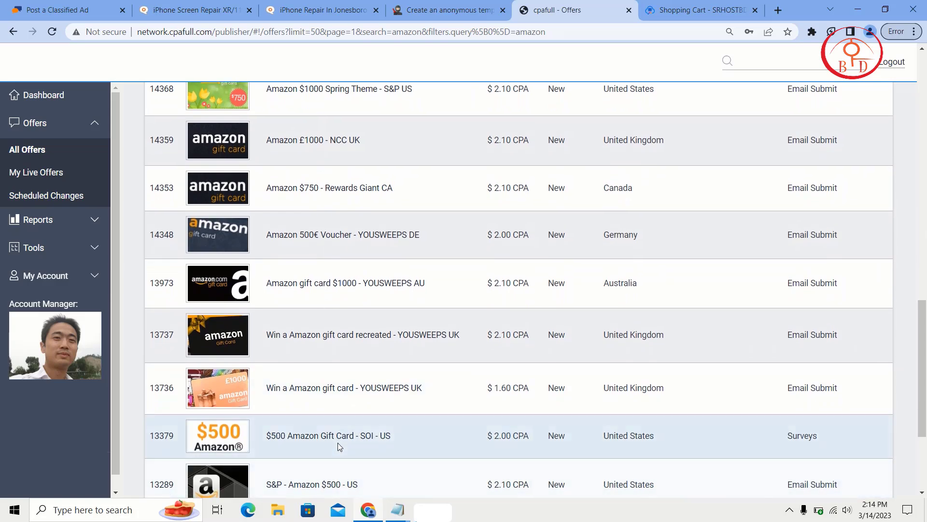
click(340, 444)
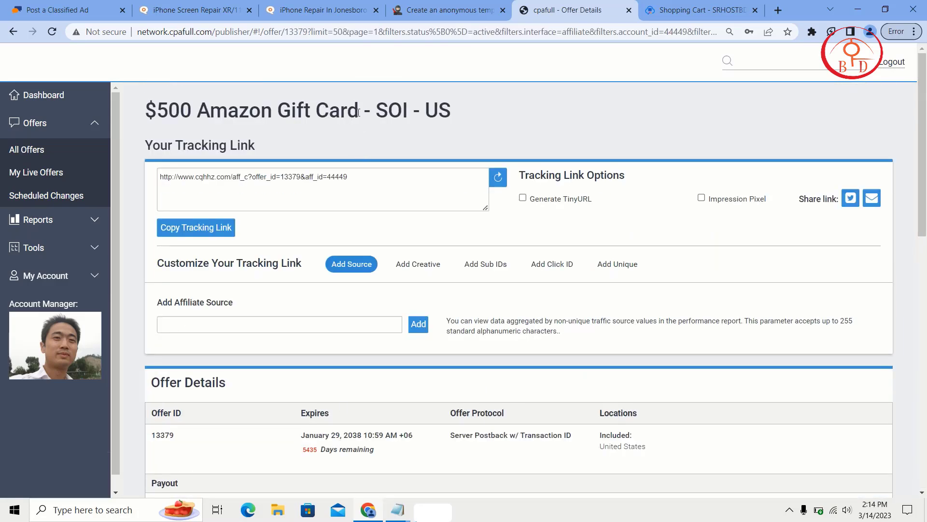
Copy the offer title and generate a TinyURL tracking link, selecting it for copying
drag(357, 112, 146, 112)
right_click(147, 109)
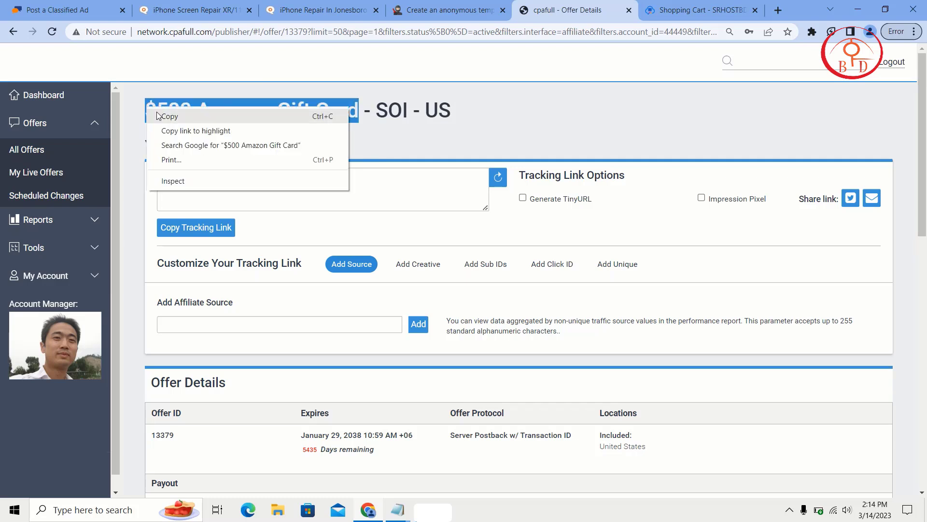
click(160, 116)
click(544, 199)
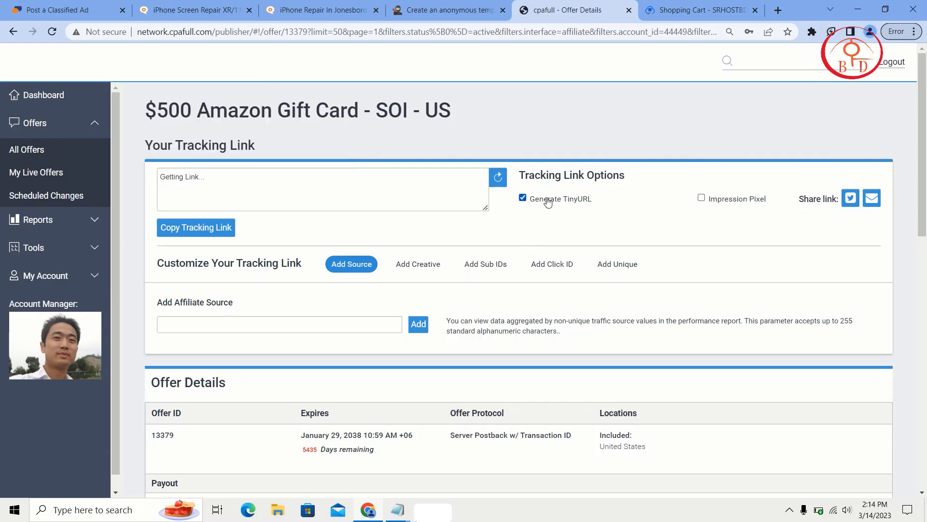
click(339, 182)
Set the ad title to '$500 Amazon Gift Card free now' and the asking price to 1
click(58, 10)
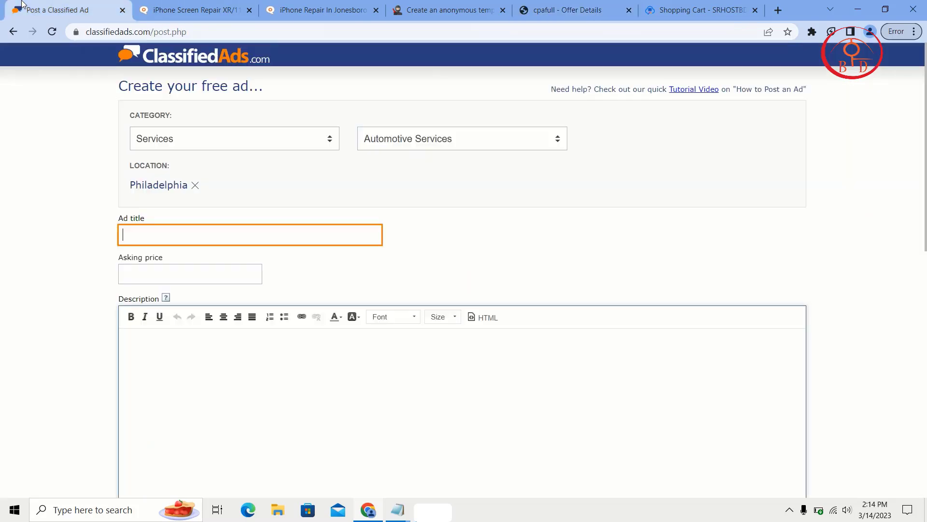
key(super+v)
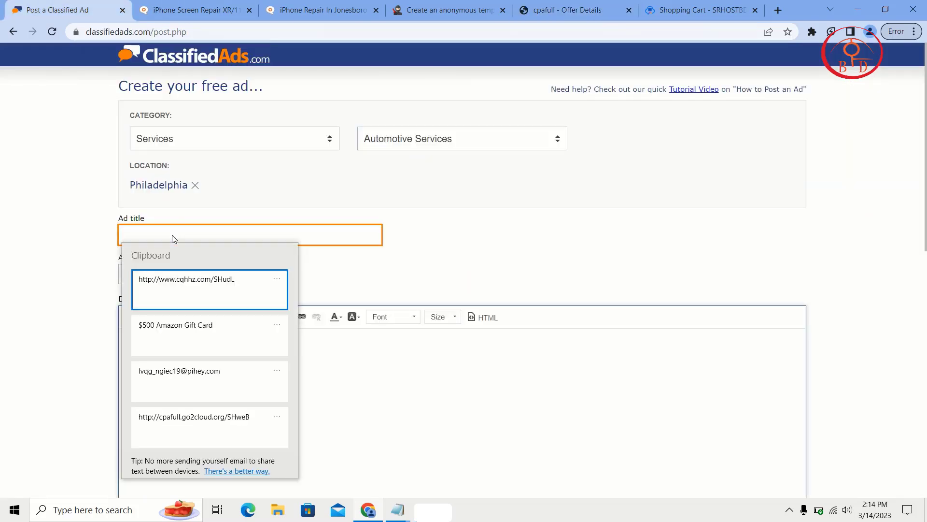
click(202, 343)
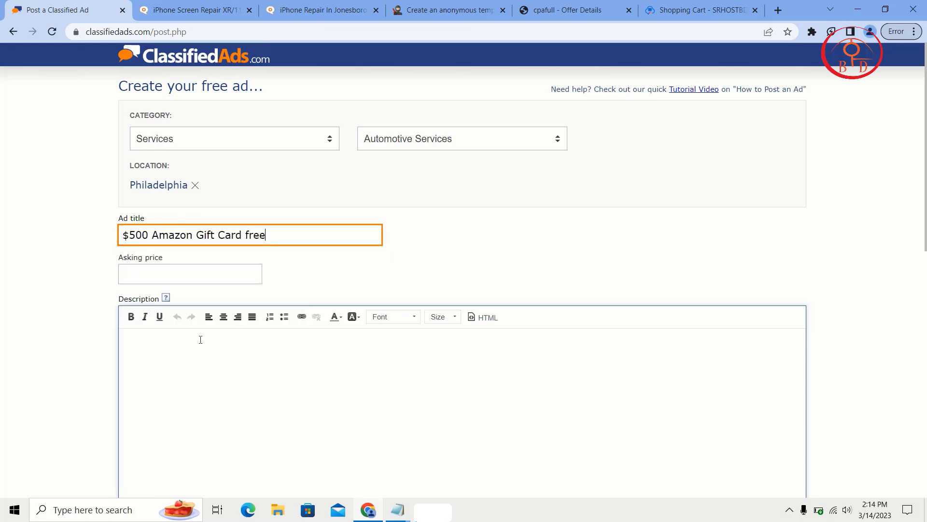
text(free now)
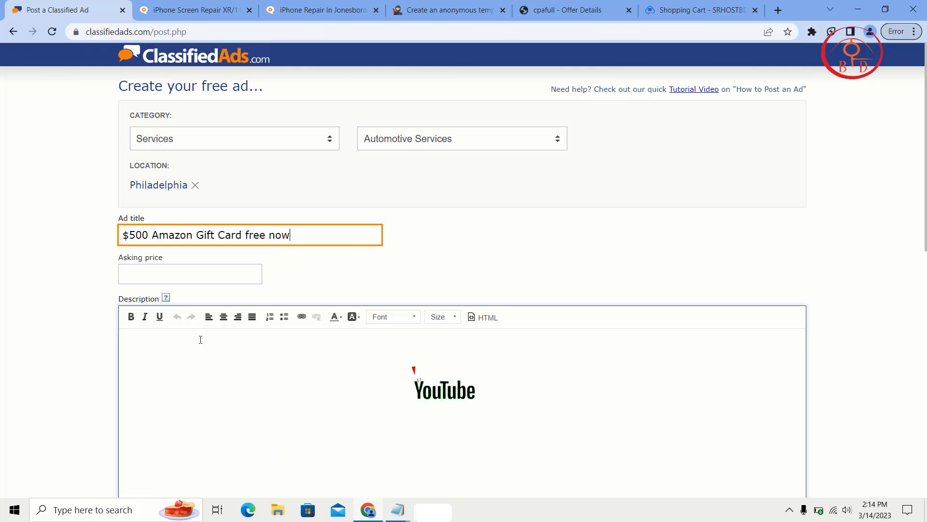
click(198, 270)
text(1)
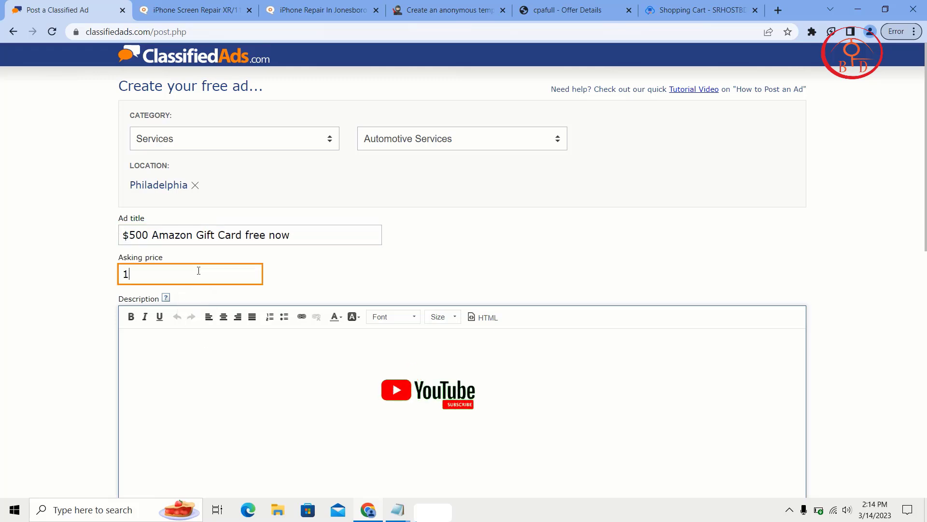
Bring the amzone Notepad file forward to get the description text
click(197, 362)
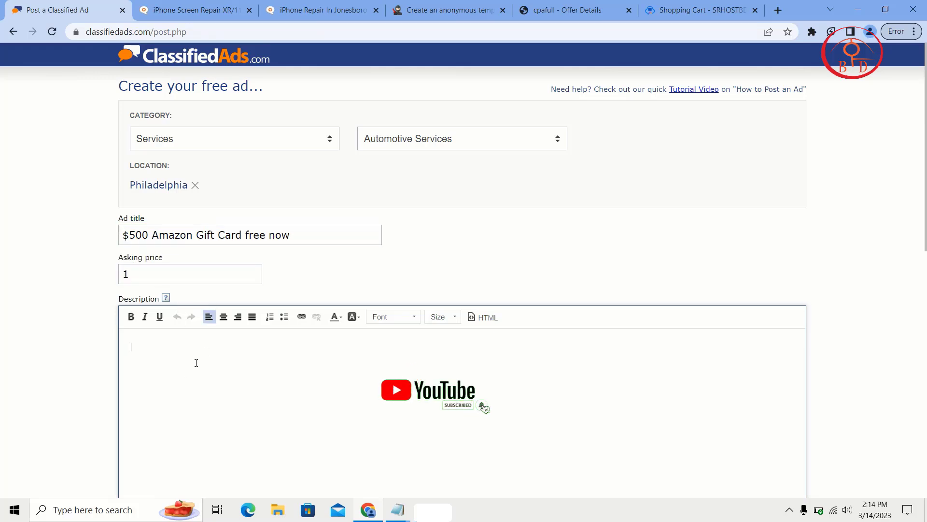
click(397, 510)
click(445, 464)
click(298, 148)
Copy the two 'Get Free $500 Amazon Gift Cards' lines from amzone into the ad description
key(ctrl+a)
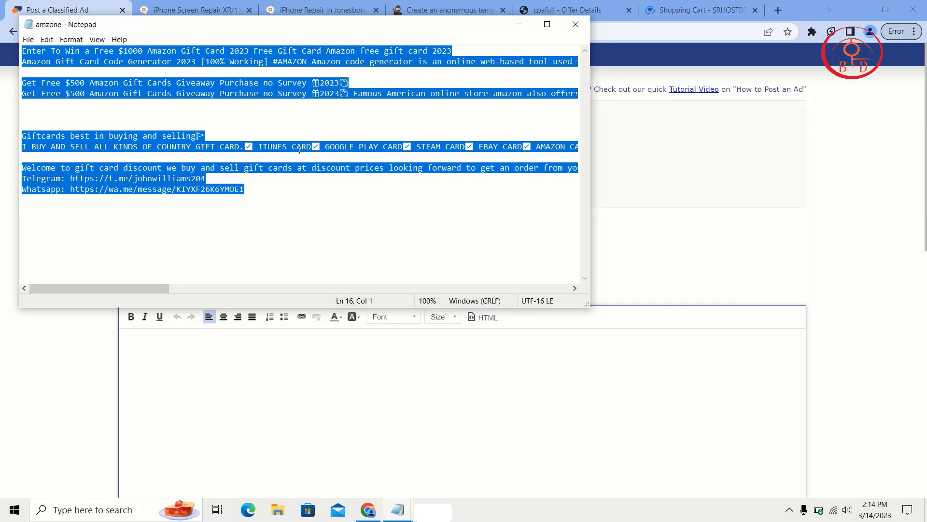
click(300, 151)
drag(25, 83, 24, 104)
right_click(26, 107)
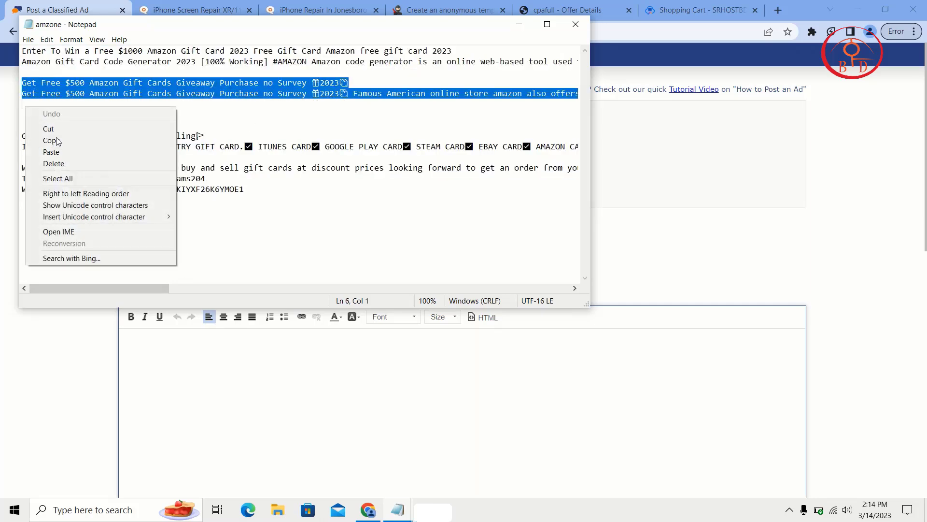
click(72, 141)
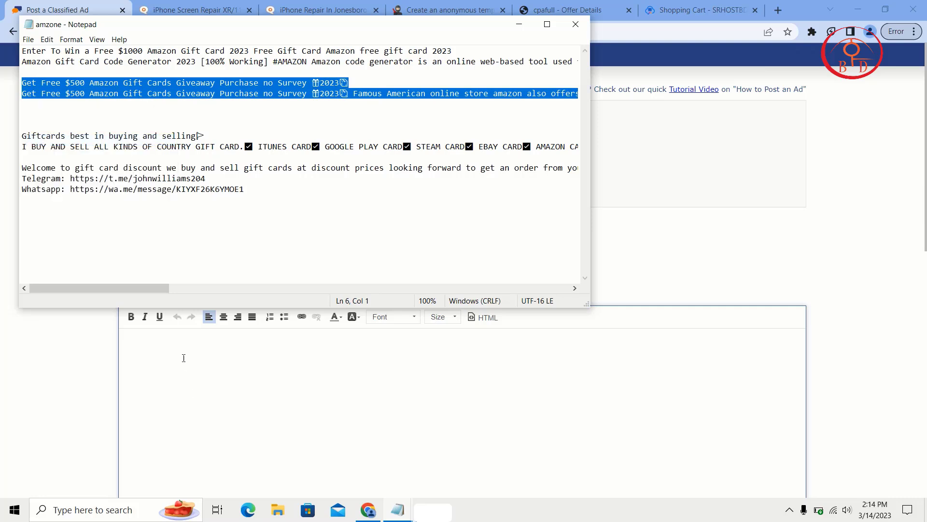
click(183, 358)
key(ctrl+v)
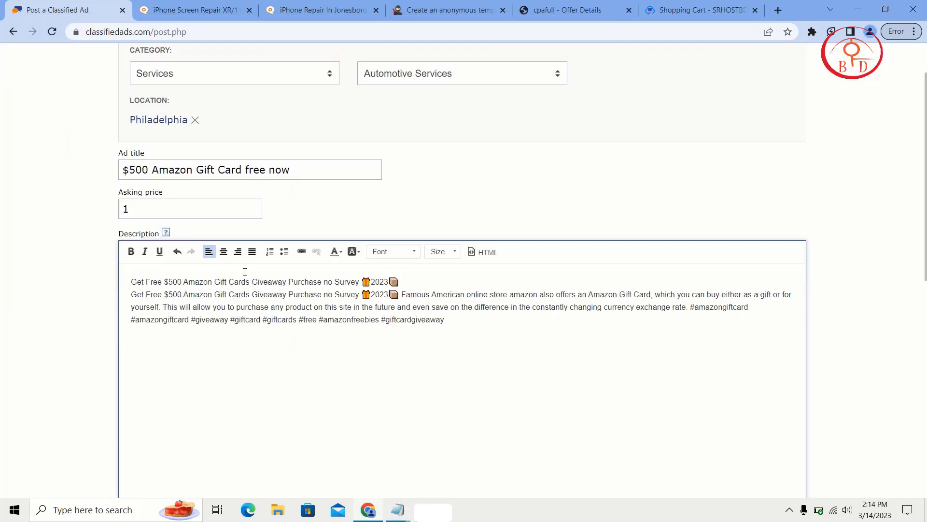
Make the first line of the description bold
drag(408, 280, 142, 282)
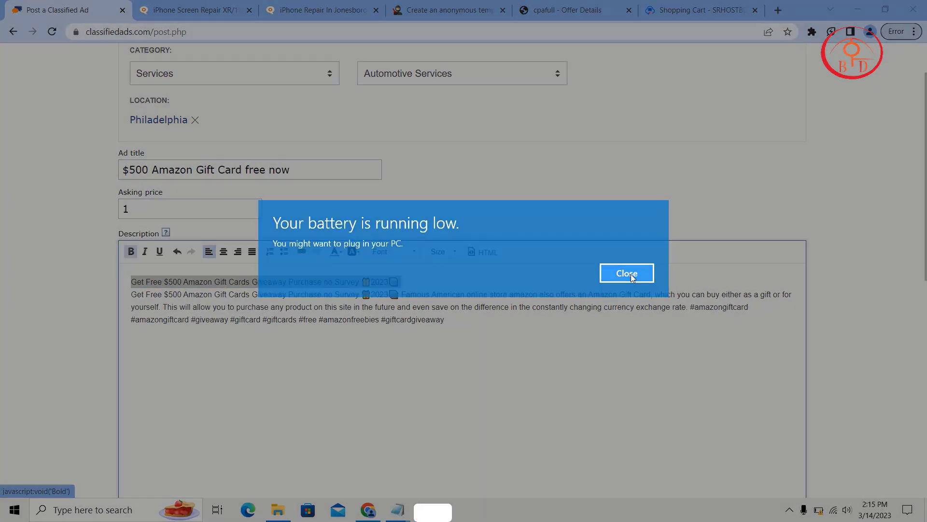
click(632, 276)
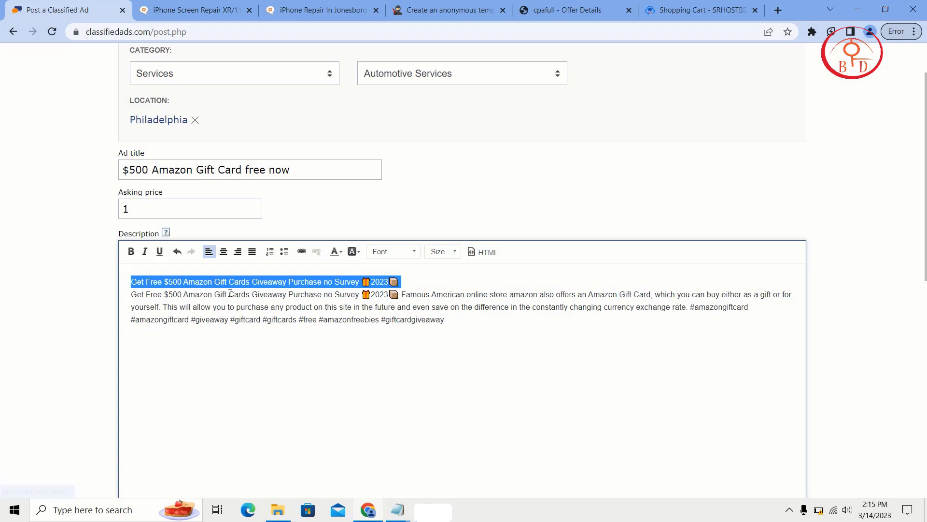
click(131, 252)
Link the closing words 'free now' to the shortened gift-card tracking URL
click(495, 330)
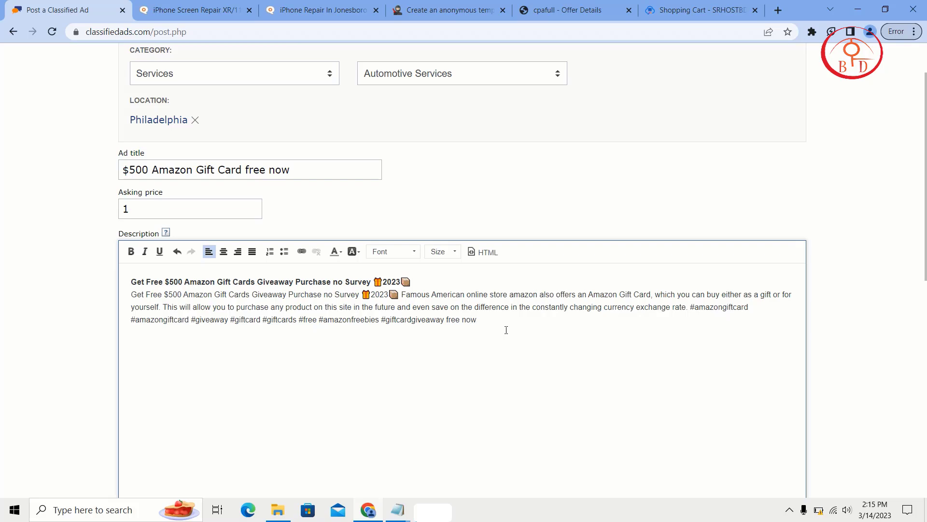
drag(476, 319, 443, 319)
click(298, 249)
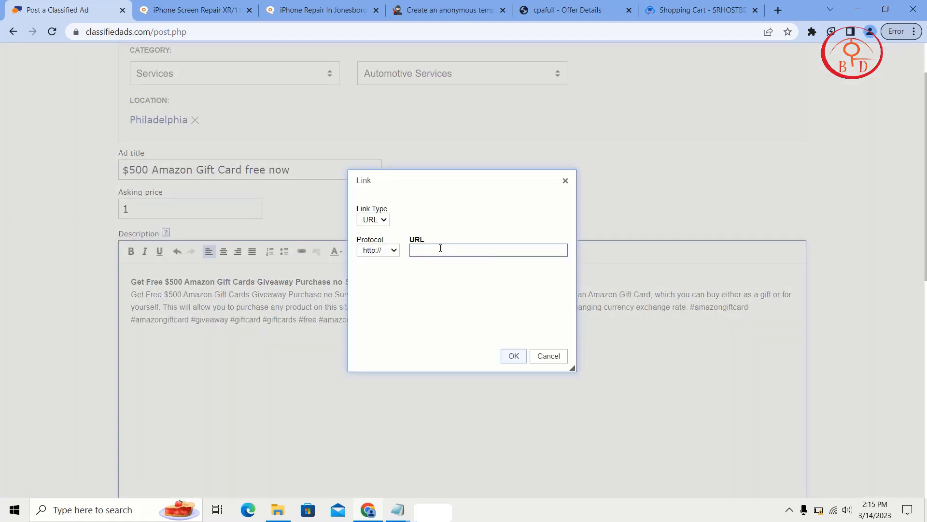
key(super+v)
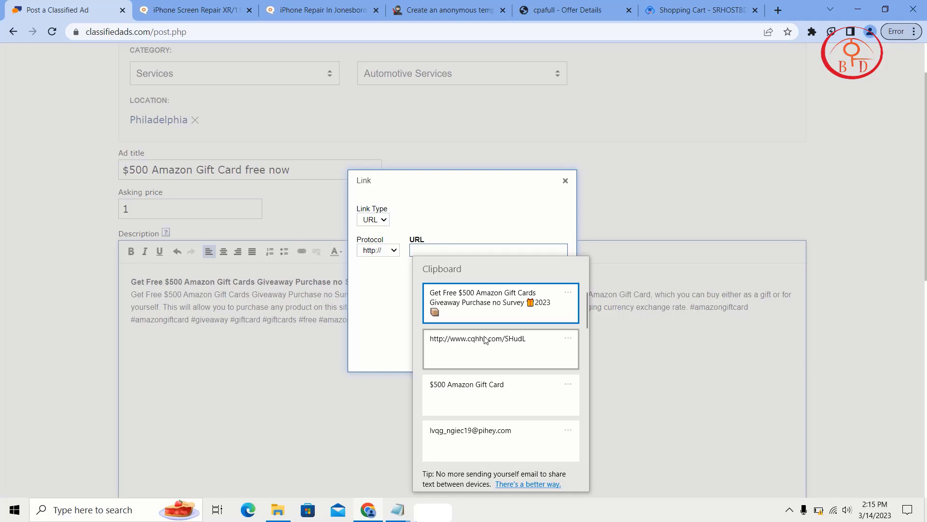
click(486, 340)
click(514, 355)
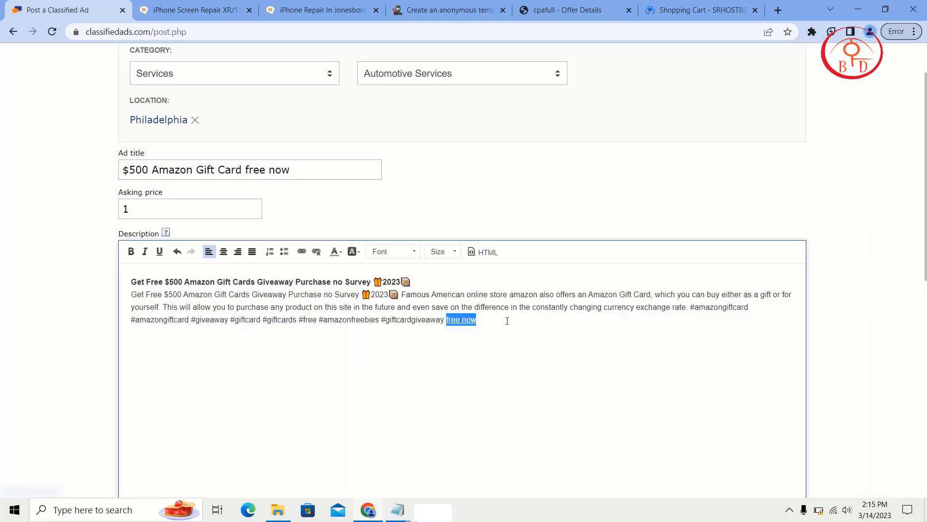
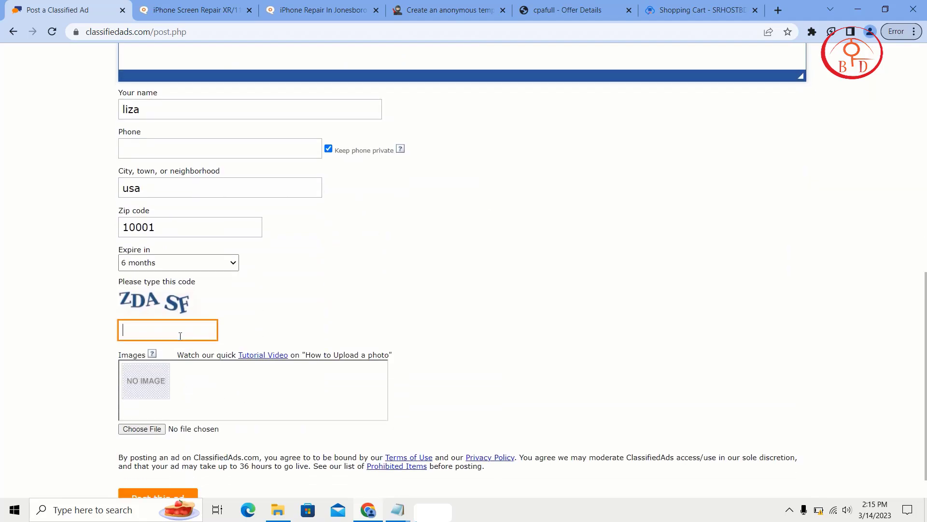
Enter the captcha and upload the orange gift-card image 'download (6)'
text(ZDASF)
click(138, 429)
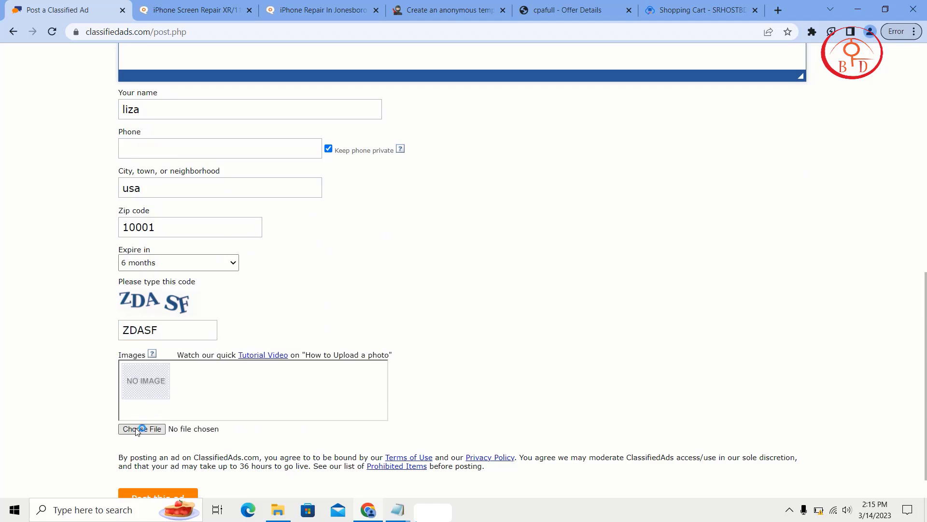
scroll(215, 91, down, 5)
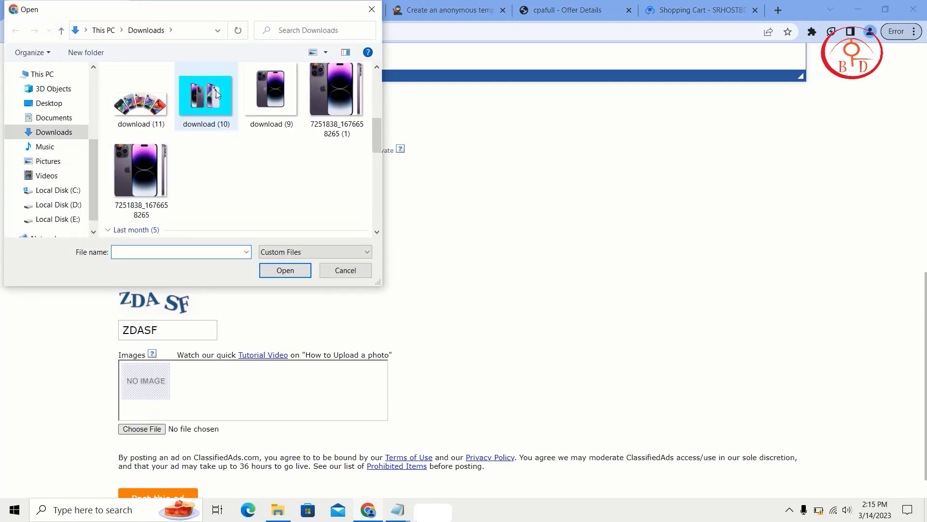
scroll(221, 169, up, 10)
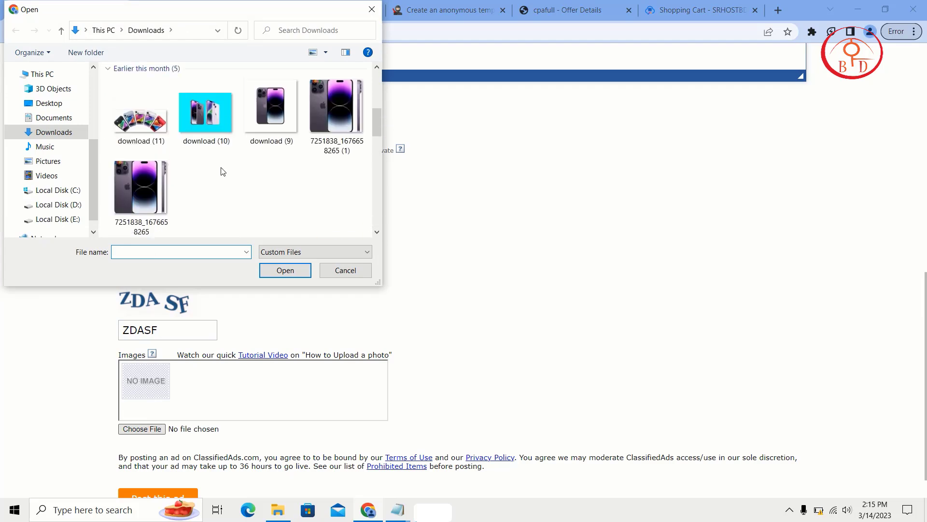
scroll(222, 171, down, 3)
scroll(222, 172, down, 3)
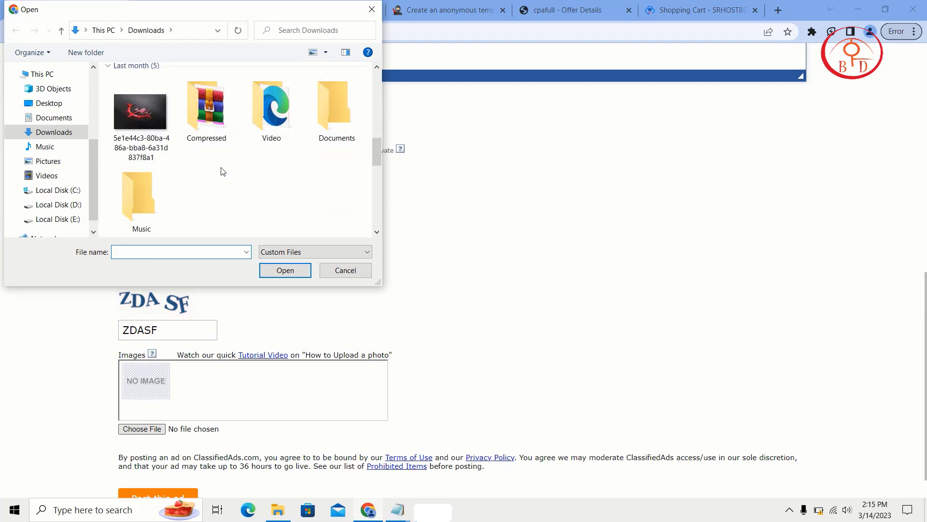
scroll(221, 169, down, 3)
click(334, 186)
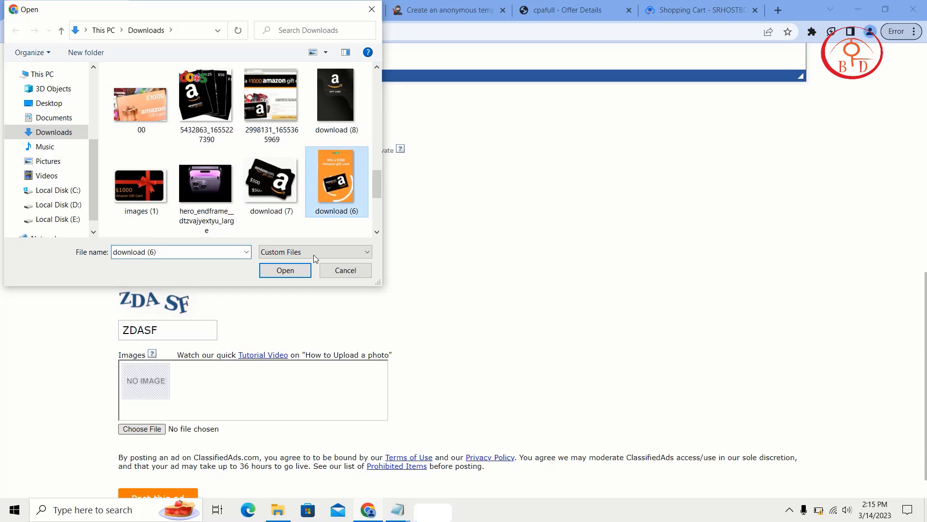
click(281, 271)
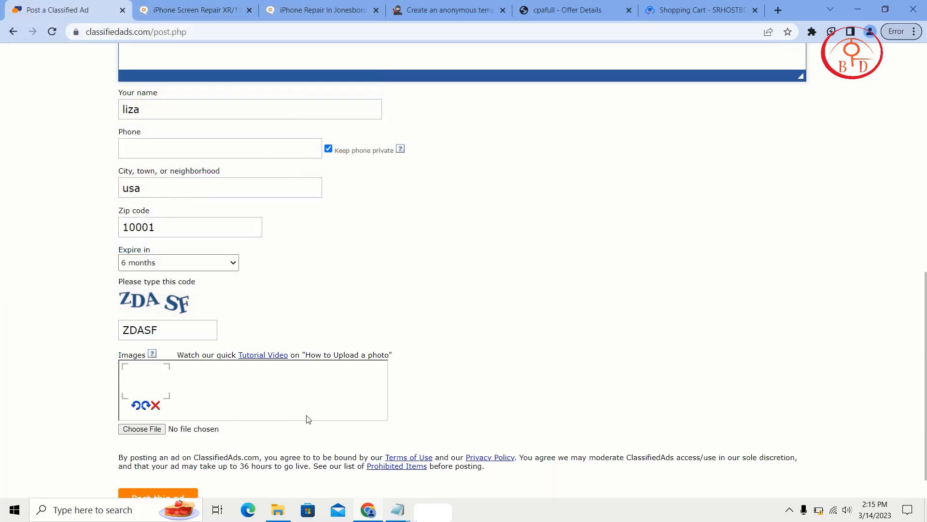
Upload the black gift-card image 'download (7)' as the second picture
click(151, 428)
scroll(234, 175, down, 10)
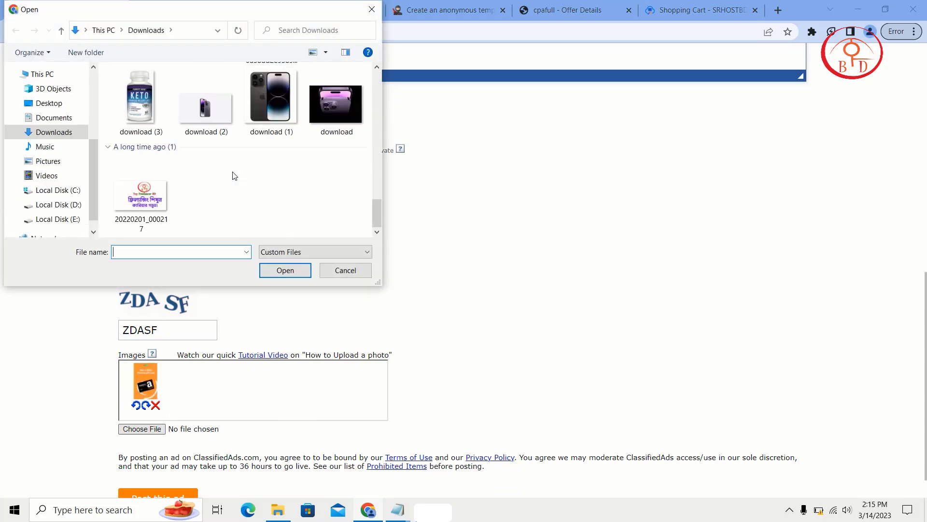
scroll(233, 174, up, 3)
click(259, 115)
click(284, 270)
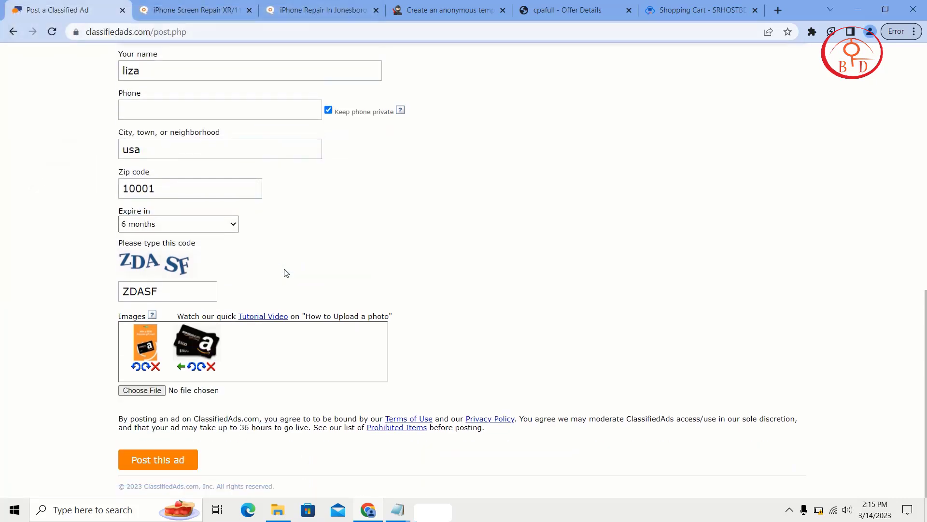
Set the ad to expire in 9 months and post it
click(227, 224)
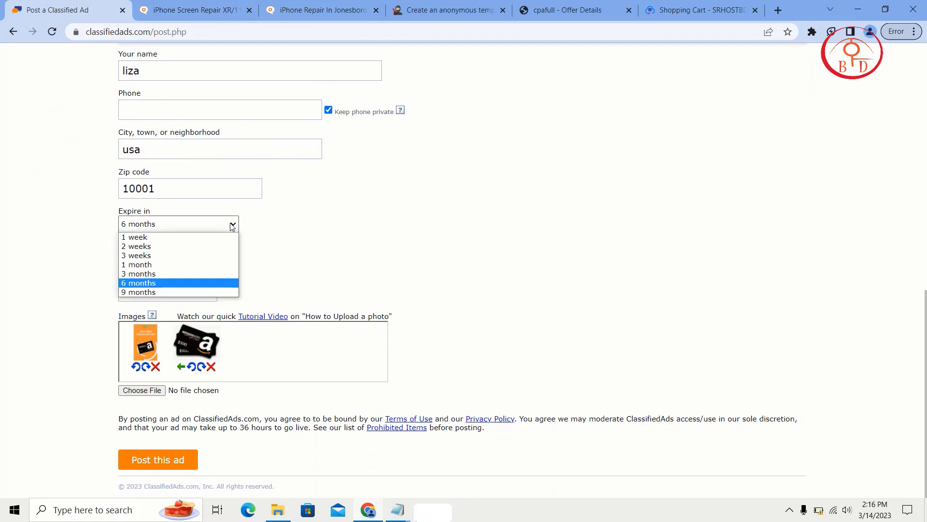
click(159, 291)
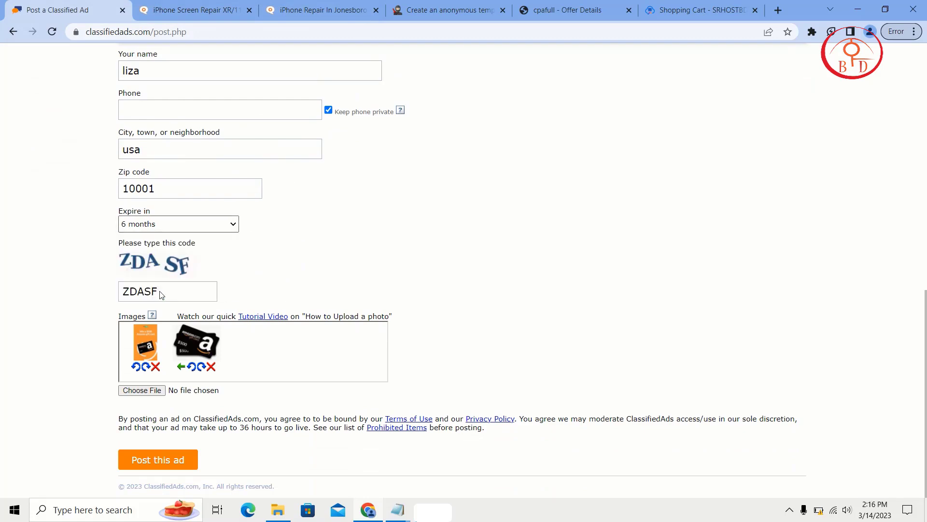
click(164, 459)
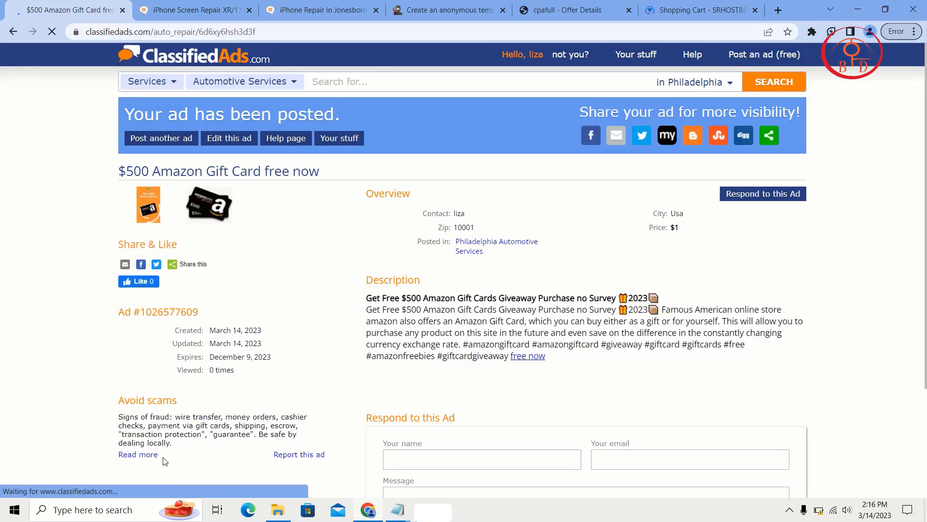
scroll(164, 461, down, 2)
scroll(165, 462, up, 2)
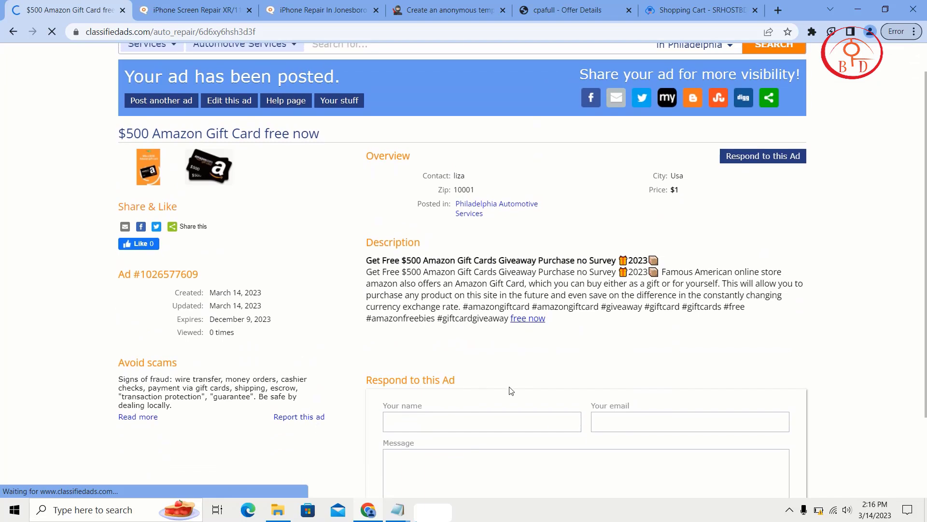
click(535, 321)
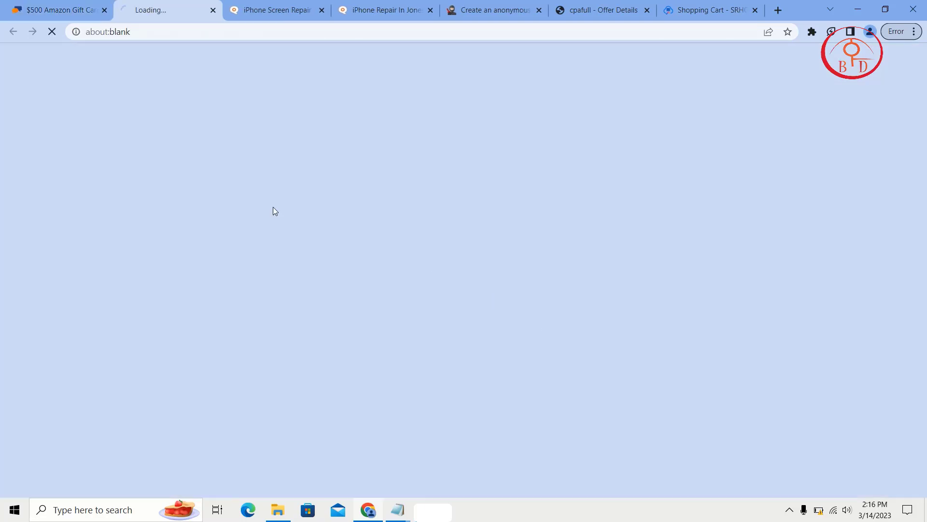
click(213, 10)
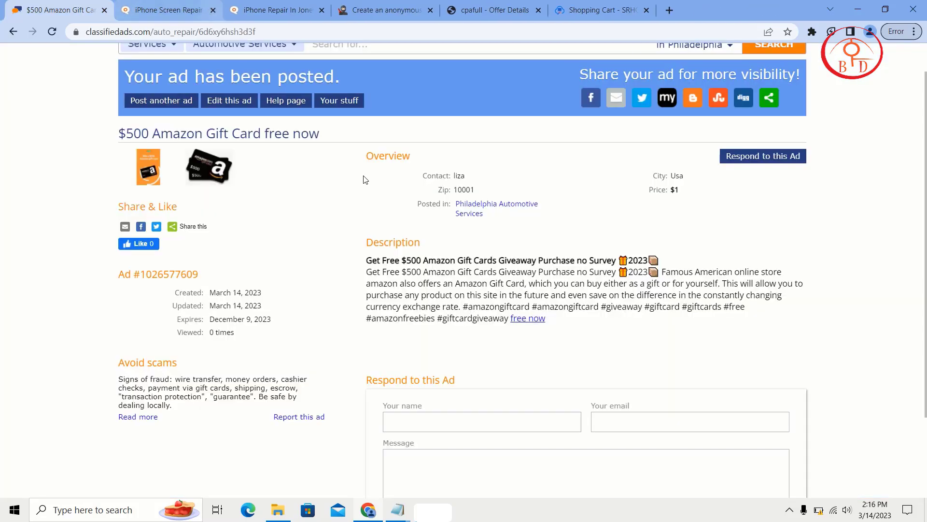
scroll(494, 334, down, 2)
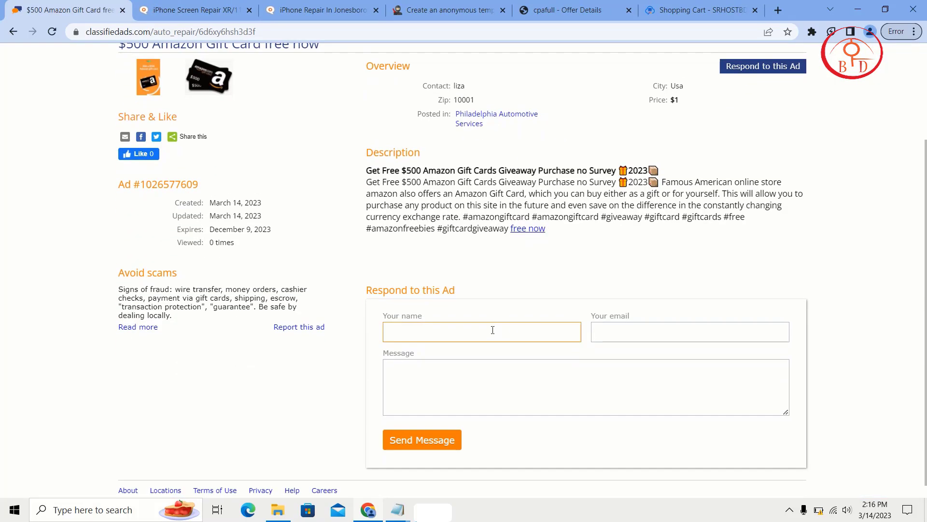
scroll(492, 329, up, 3)
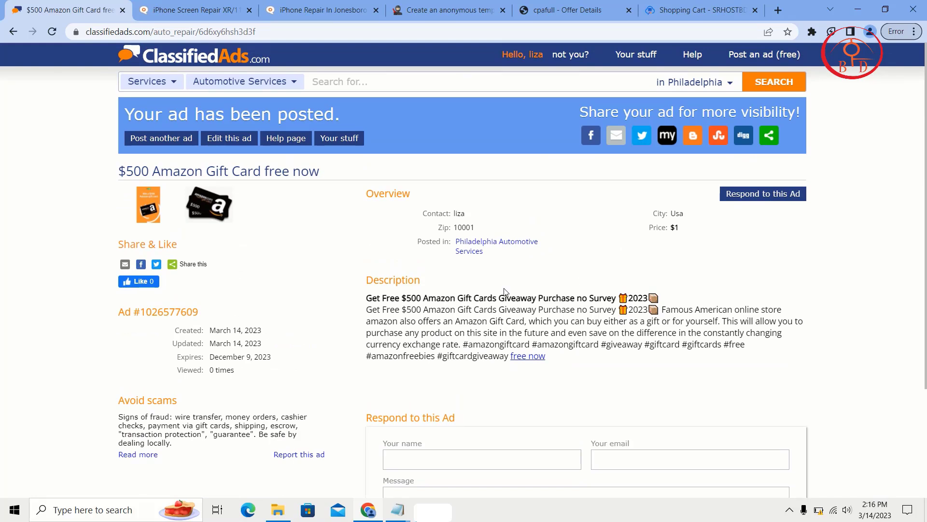
scroll(504, 290, down, 2)
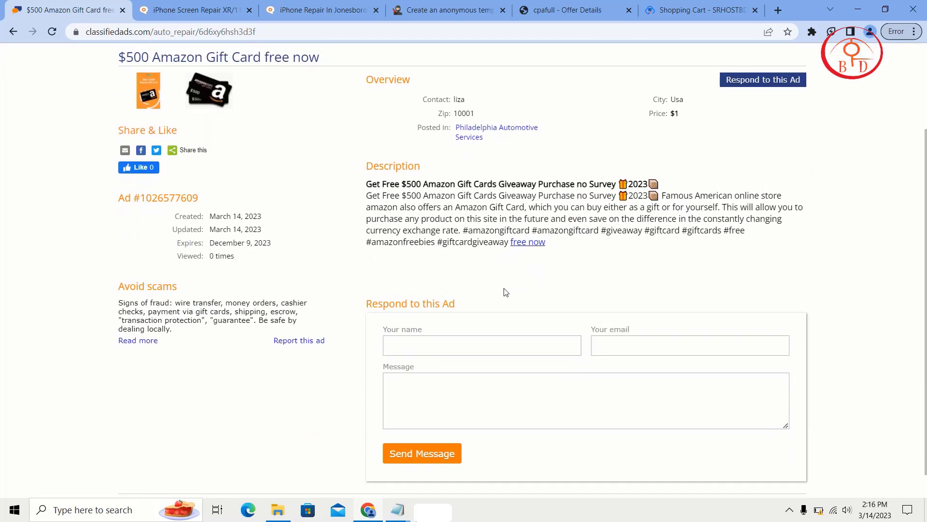
scroll(502, 292, up, 2)
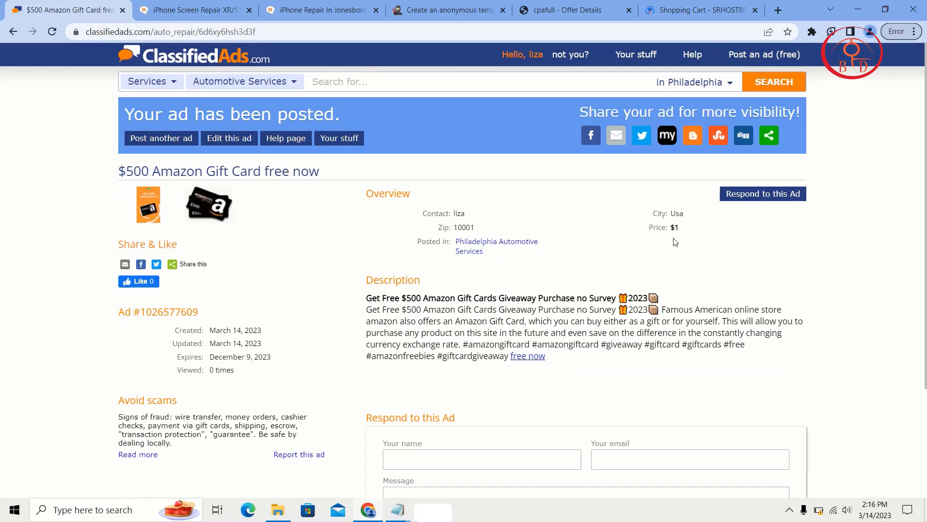
scroll(675, 242, down, 3)
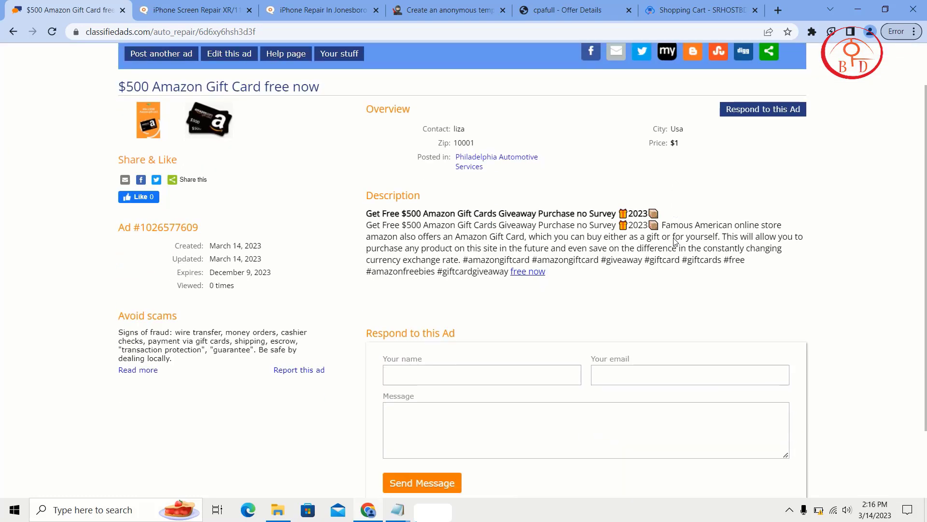
scroll(674, 241, up, 3)
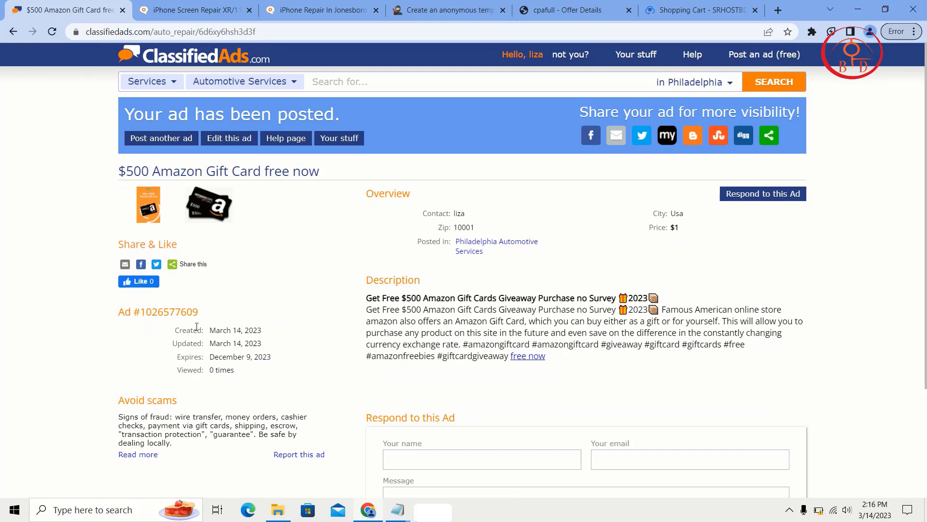
scroll(197, 327, down, 2)
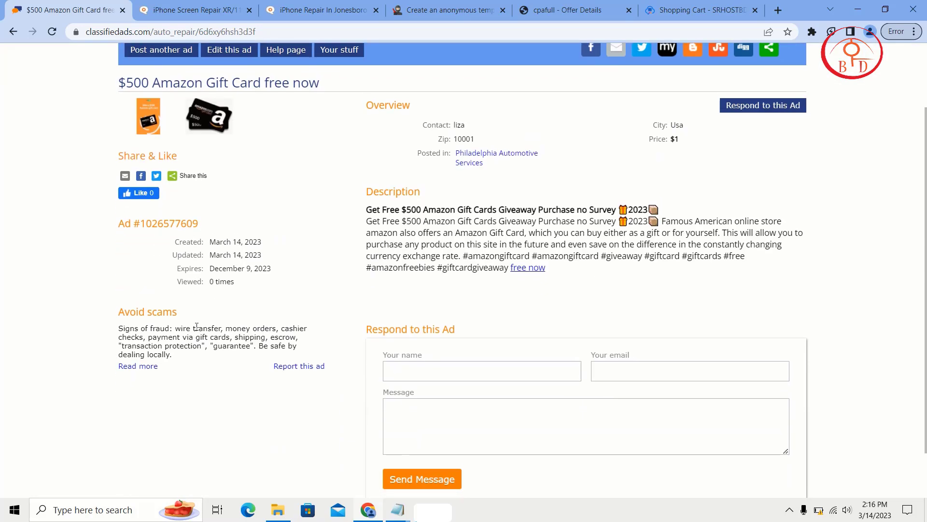
click(149, 370)
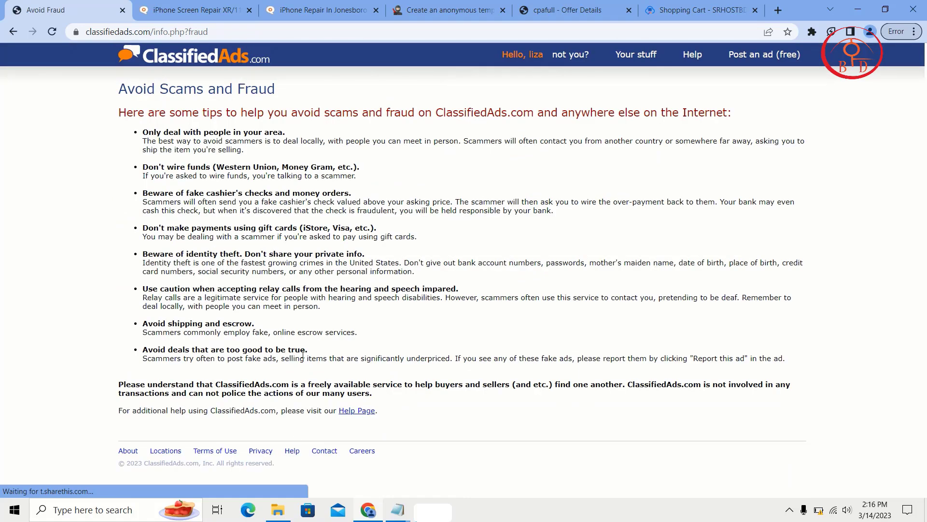
click(12, 32)
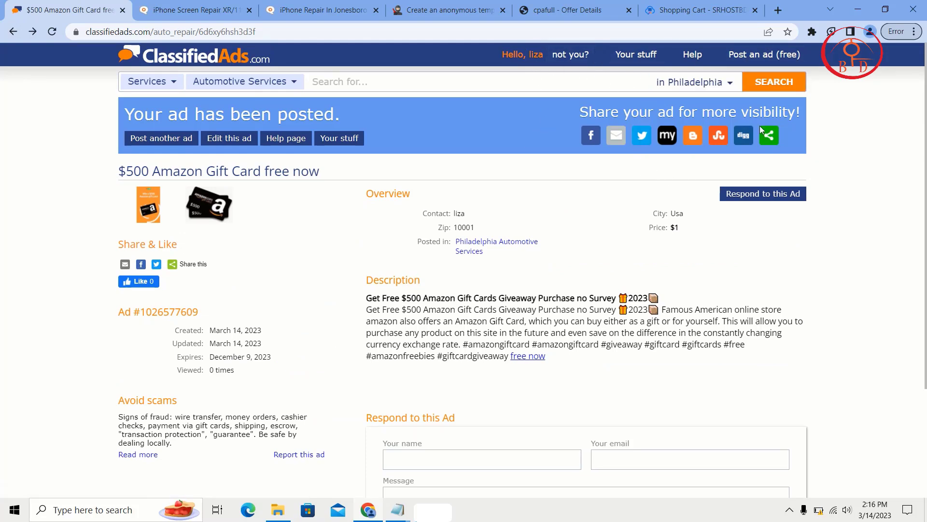
scroll(622, 307, down, 3)
click(621, 309)
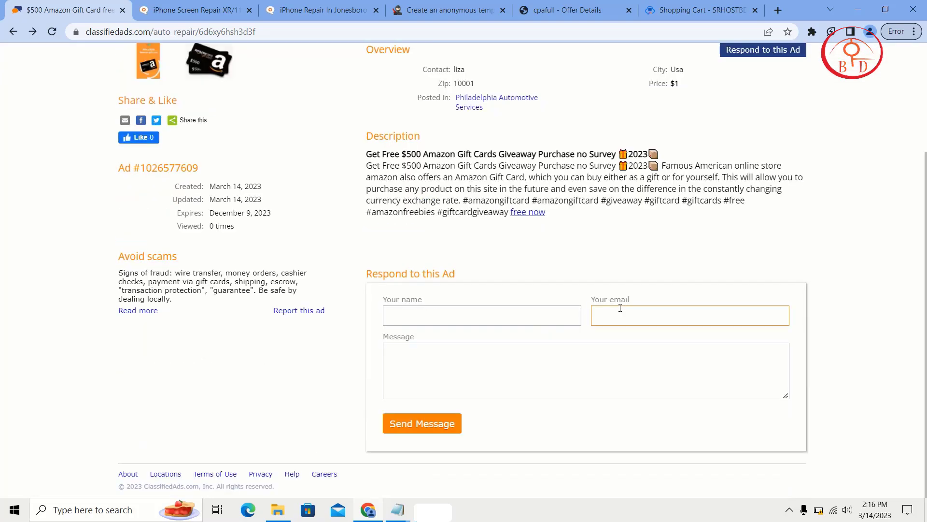
scroll(622, 307, up, 3)
click(622, 307)
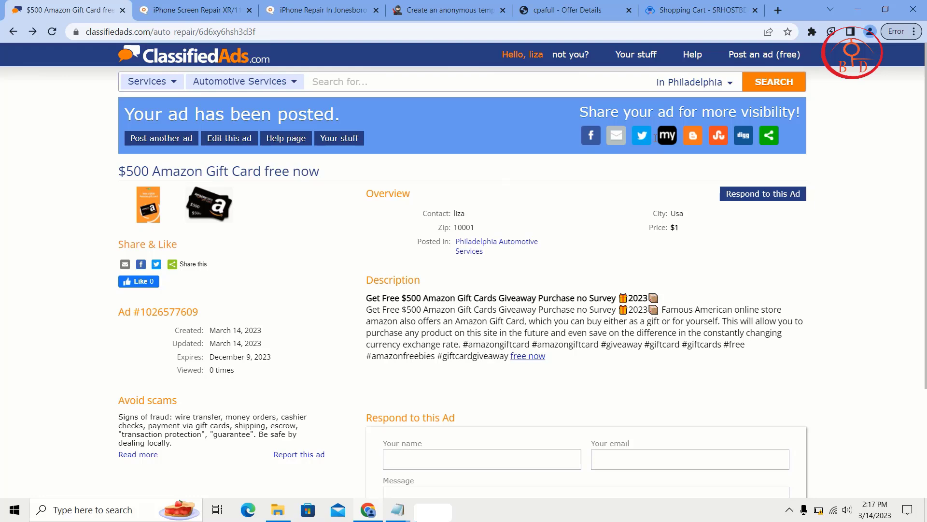
click(243, 139)
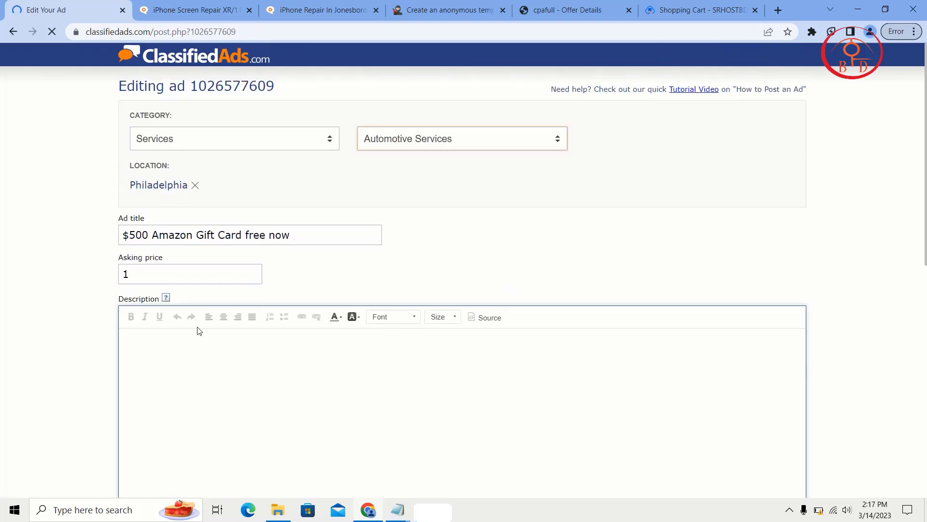
scroll(198, 330, down, 1)
scroll(198, 327, down, 4)
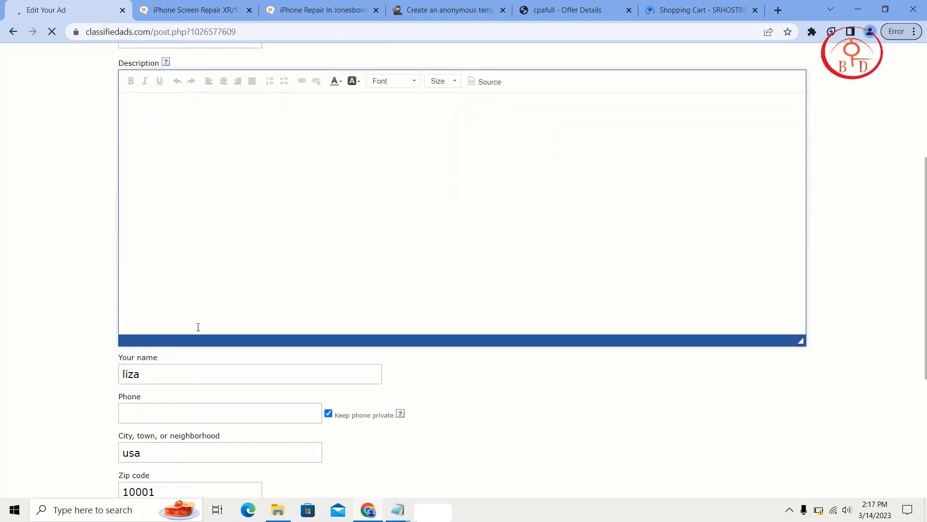
scroll(198, 327, down, 5)
scroll(238, 235, up, 2)
scroll(238, 235, up, 5)
scroll(348, 200, up, 2)
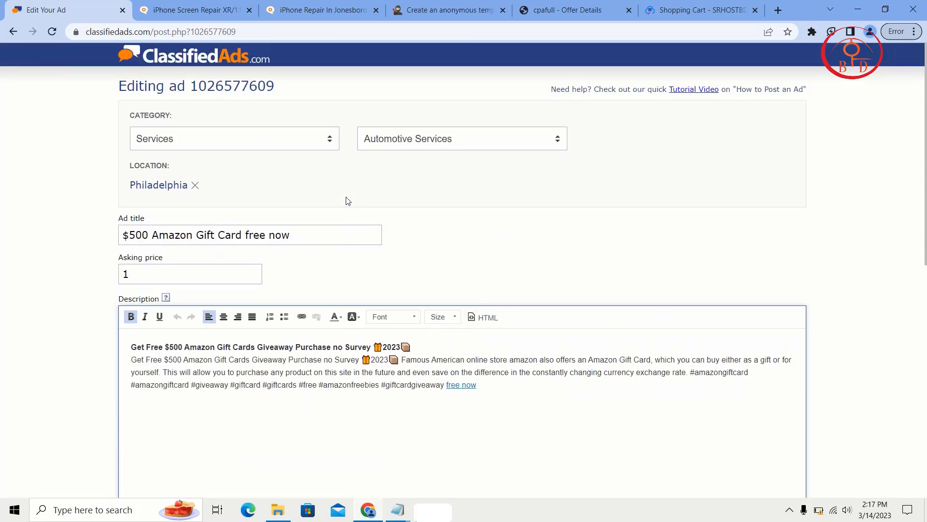
click(5, 34)
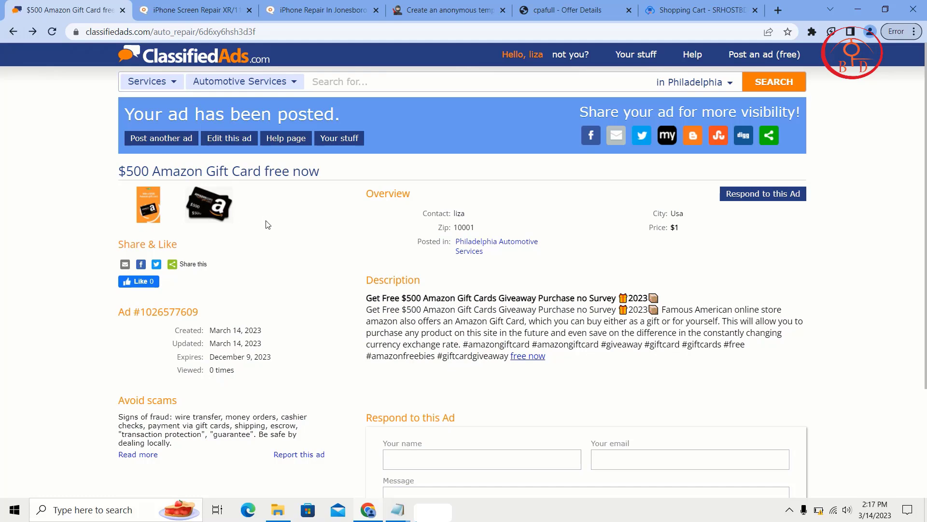
key(ctrl+alt+d)
mouse_move(51, 20)
mouse_down()
mouse_move(189, 54)
mouse_move(265, 61)
mouse_move(268, 50)
mouse_up()
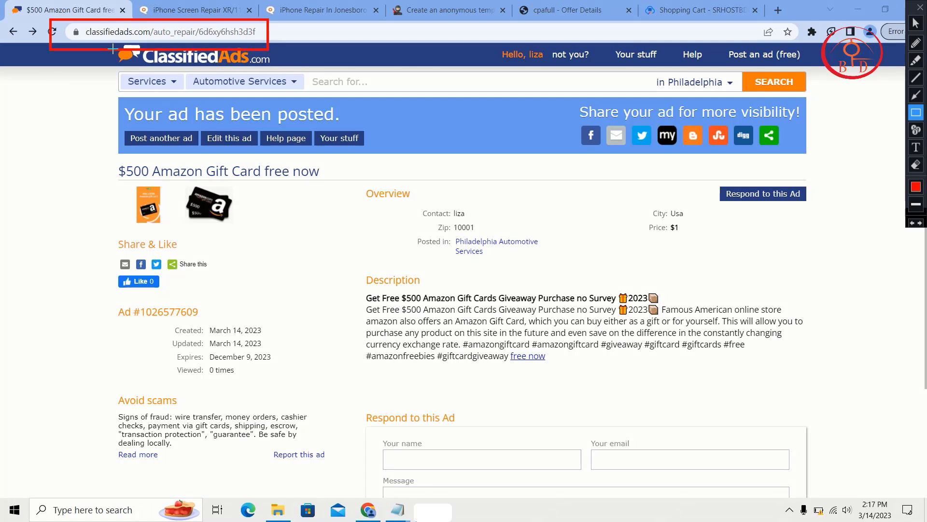
mouse_move(57, 21)
mouse_down()
mouse_move(68, 34)
mouse_move(155, 47)
mouse_up()
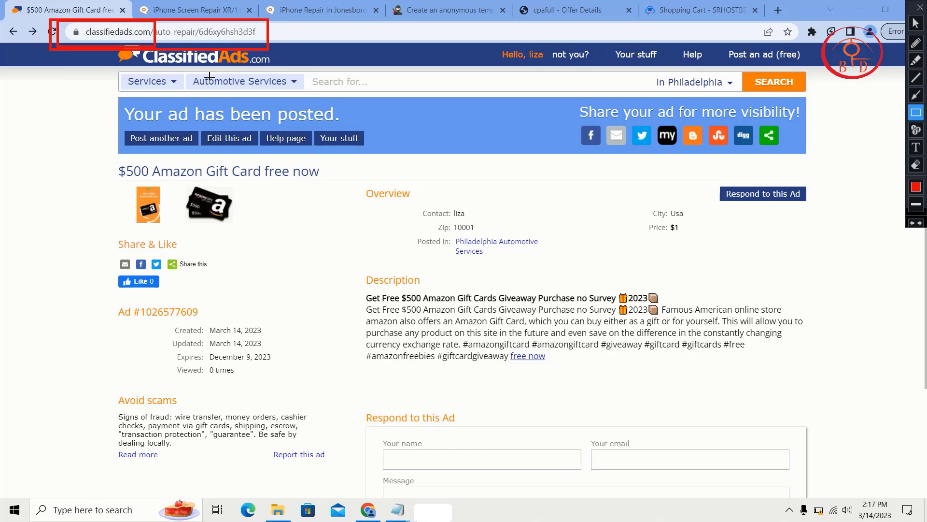
key(Escape)
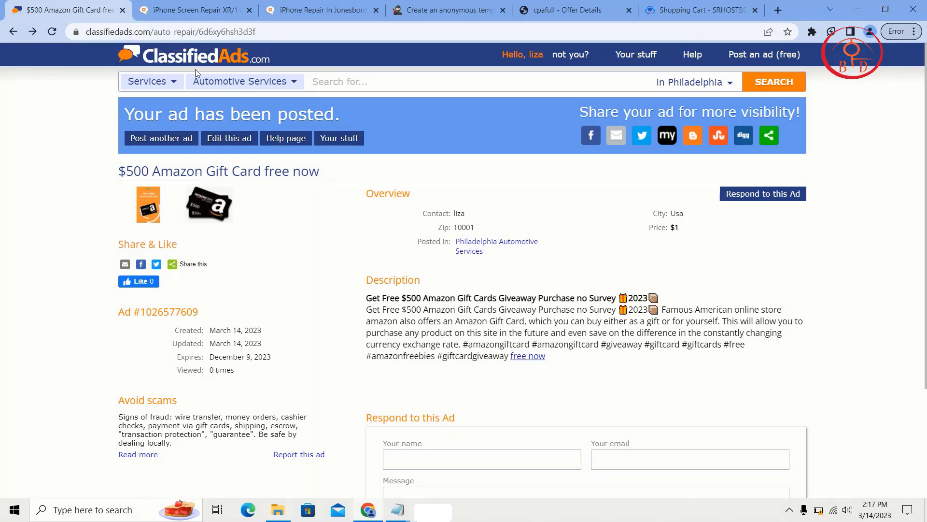